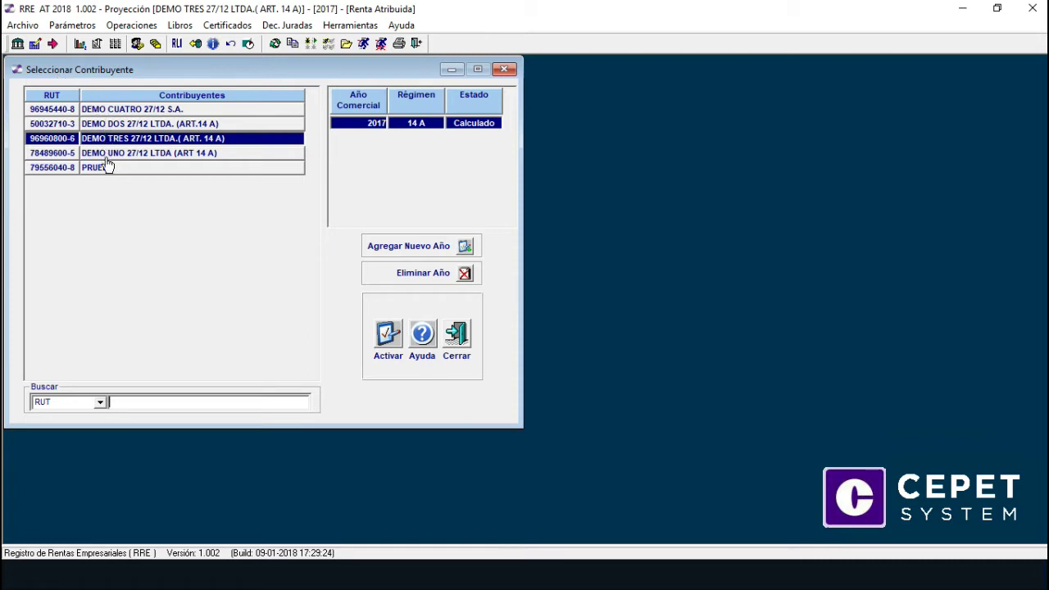
- Activate the 2017 year of taxpayer DEMO CUATRO 27/12 S.A. and open its RAI determination as of 01.01.2017
left_click(117, 112)
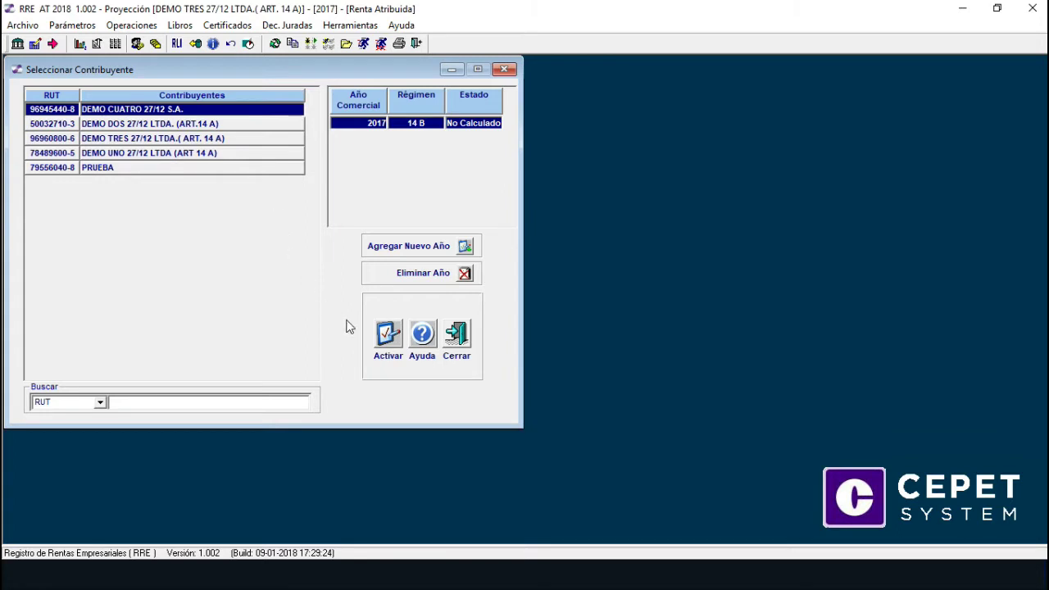
left_click(398, 338)
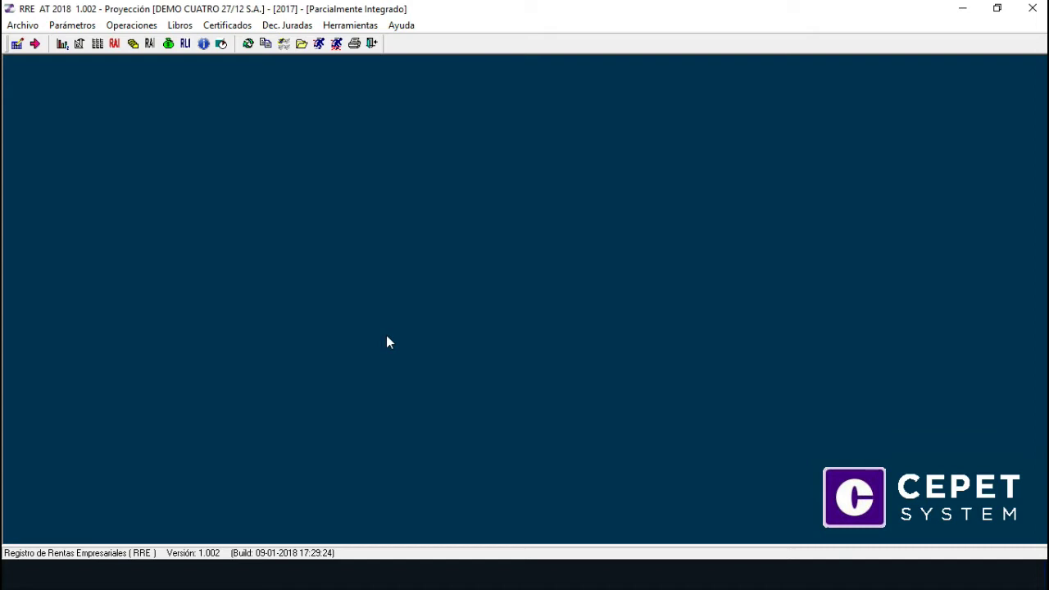
left_click(148, 30)
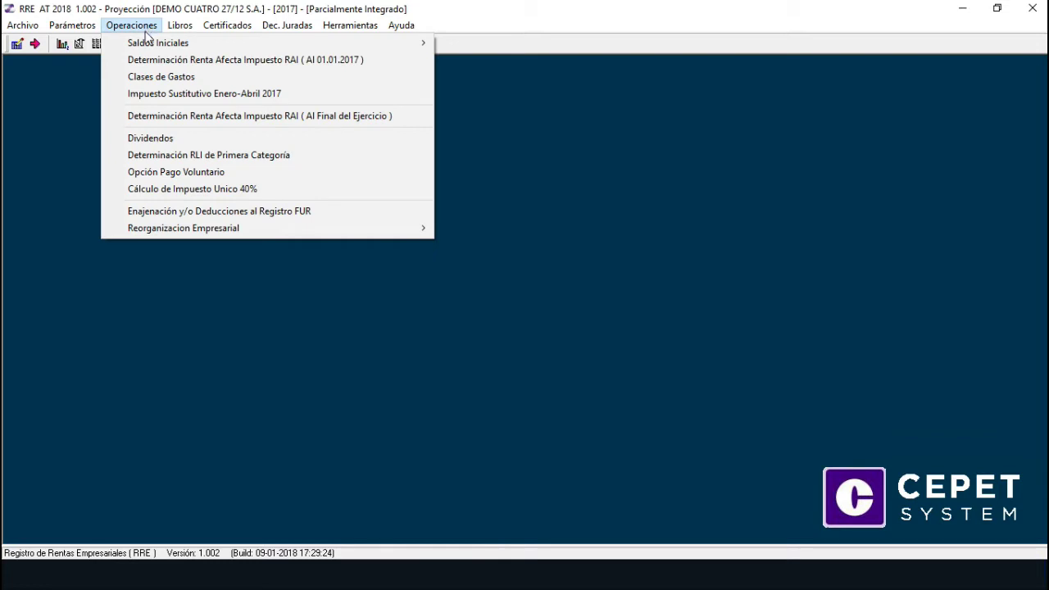
mouse_move(146, 44)
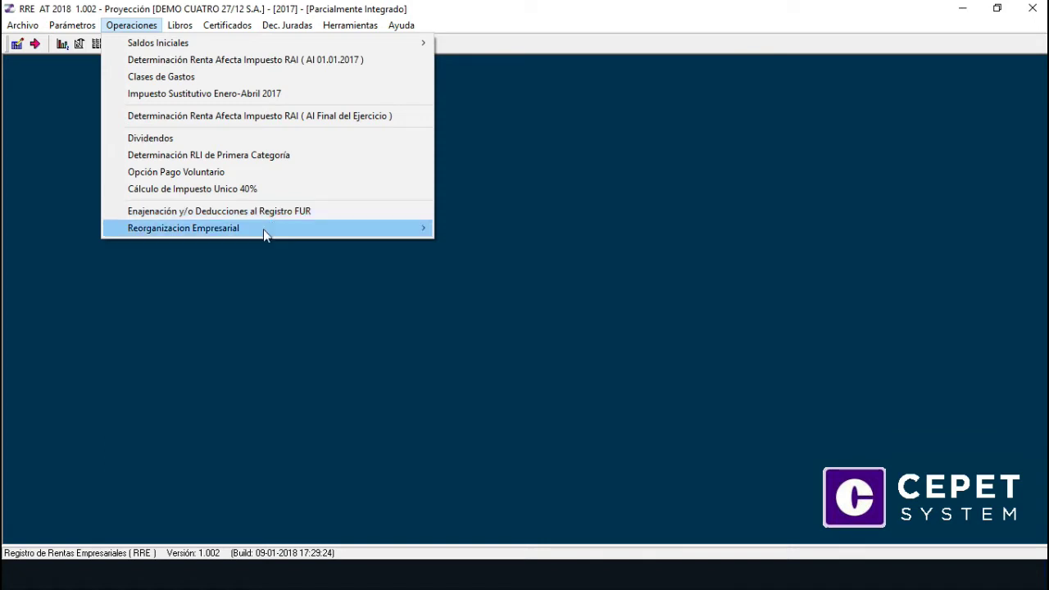
mouse_move(264, 235)
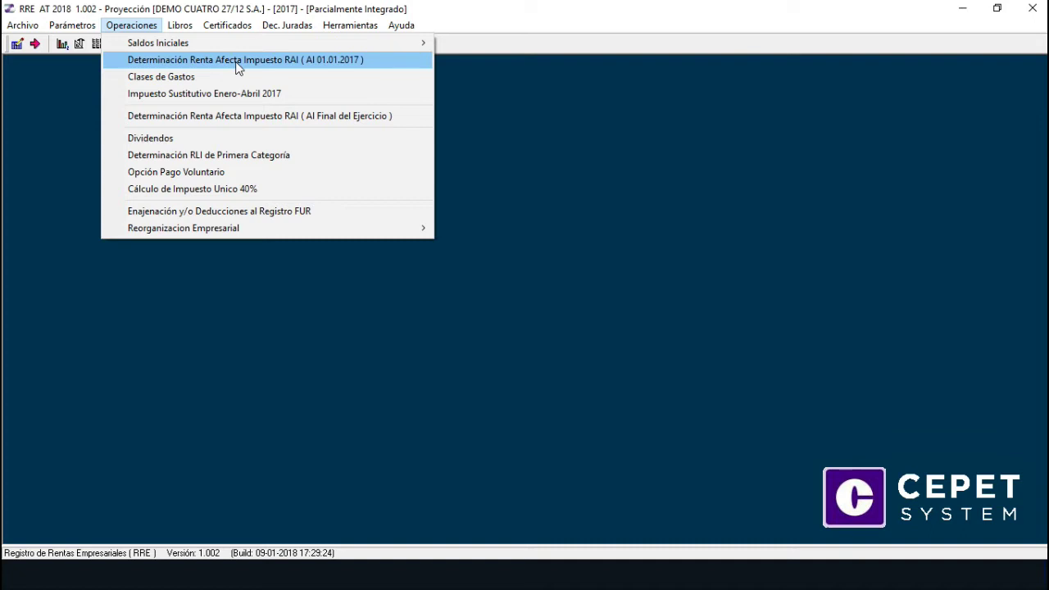
left_click(237, 64)
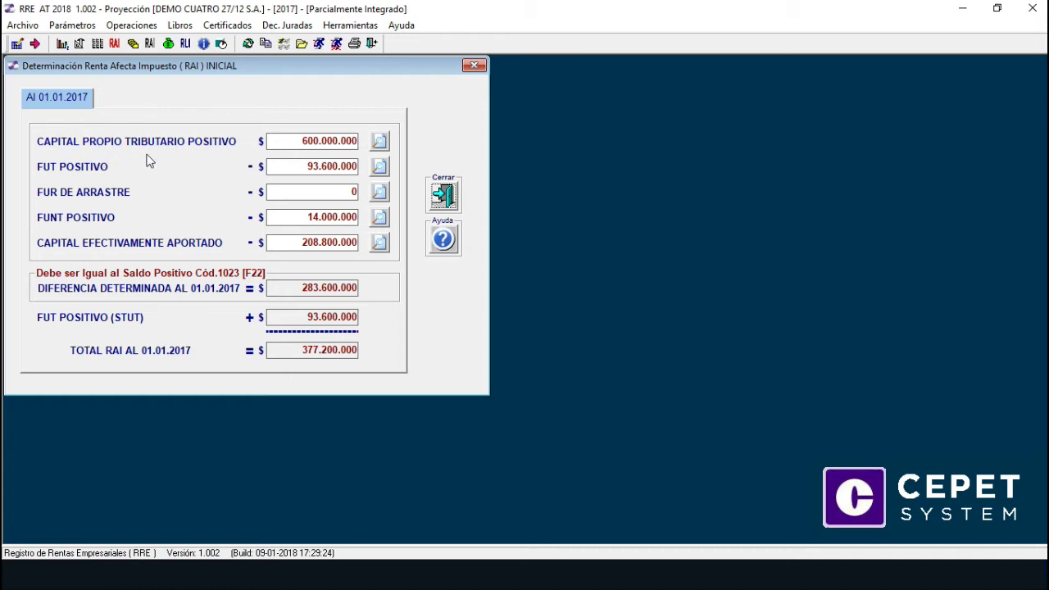
- Open the initial Capital Propio Tributario as Valor Determinado por el Contribuyente, save it and return to the RAI determination
left_click(381, 148)
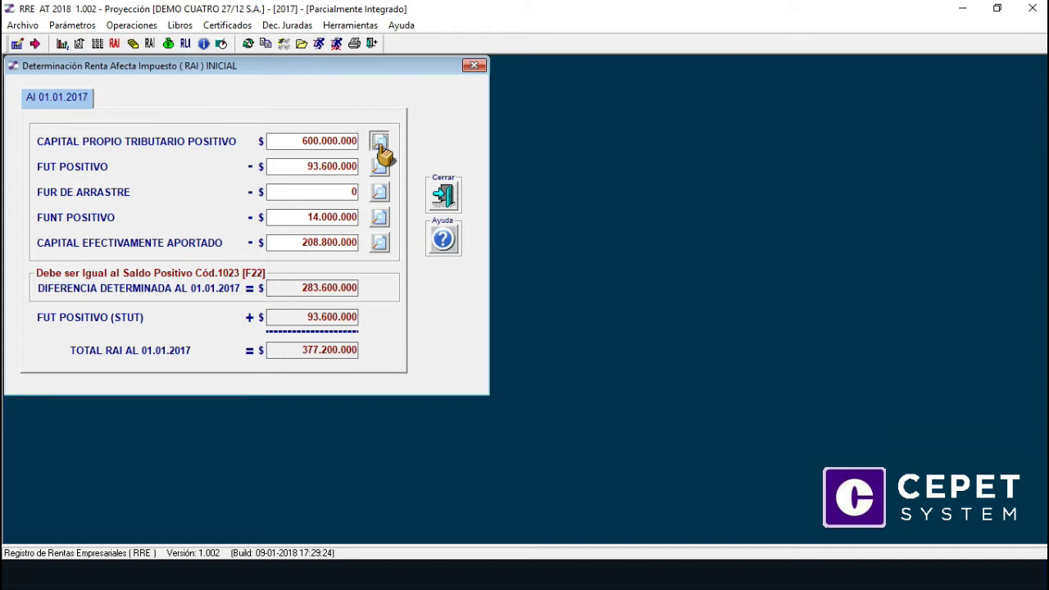
left_click(378, 146)
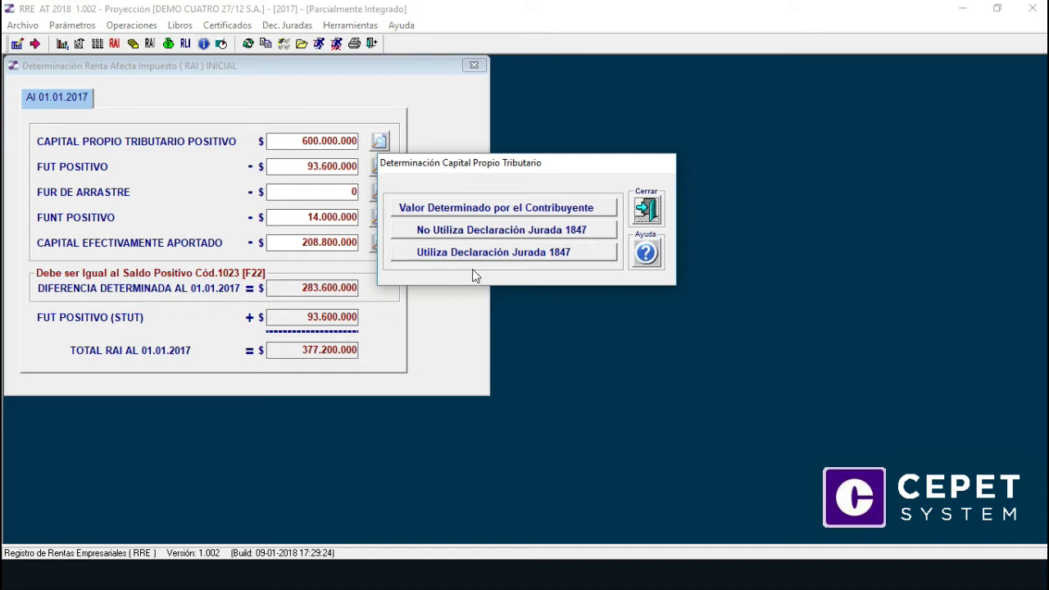
left_click(473, 206)
left_click(472, 210)
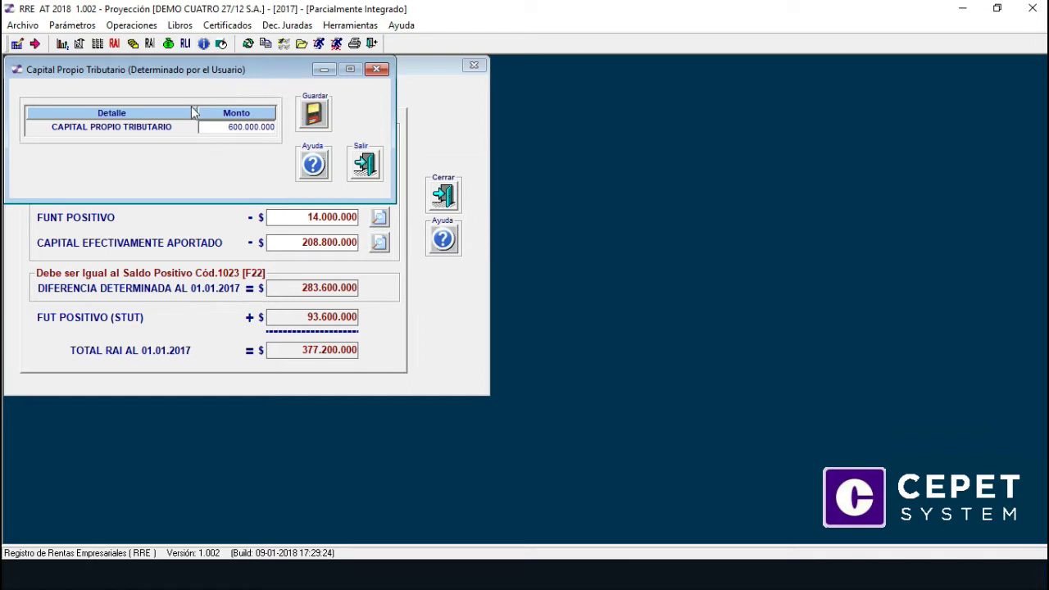
left_click(315, 123)
left_click(364, 164)
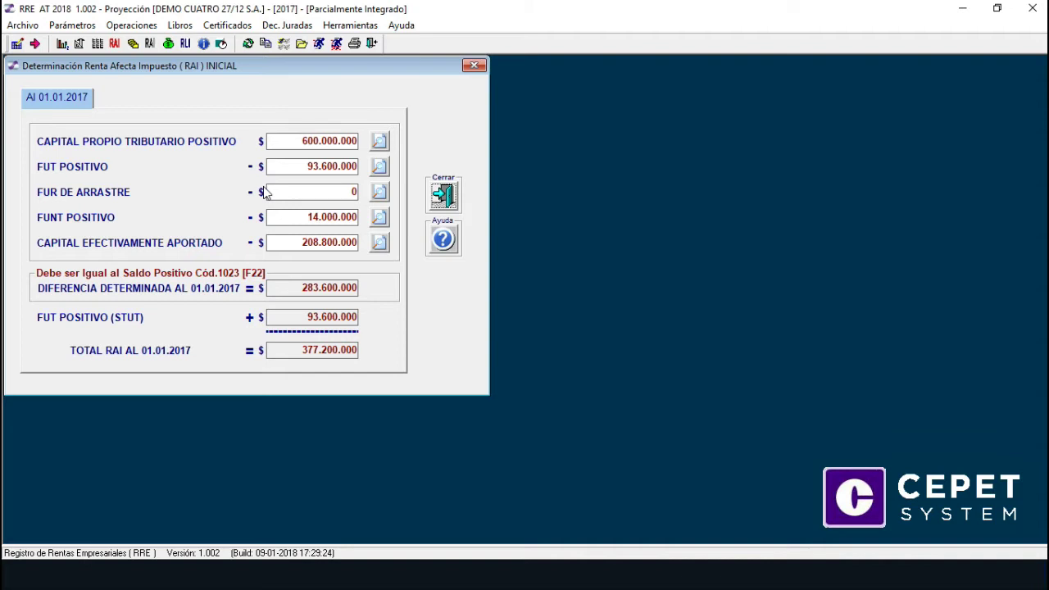
- Examine the opening register balances at 31.12.2016 behind the FUT Positivo and FUNT Positivo amounts
left_click(379, 168)
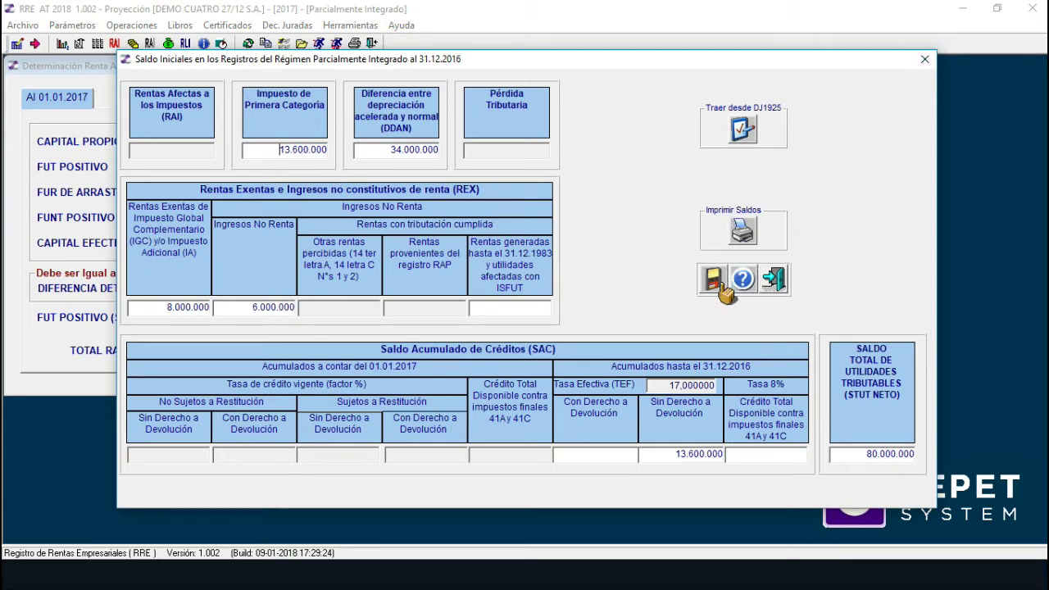
left_click(772, 289)
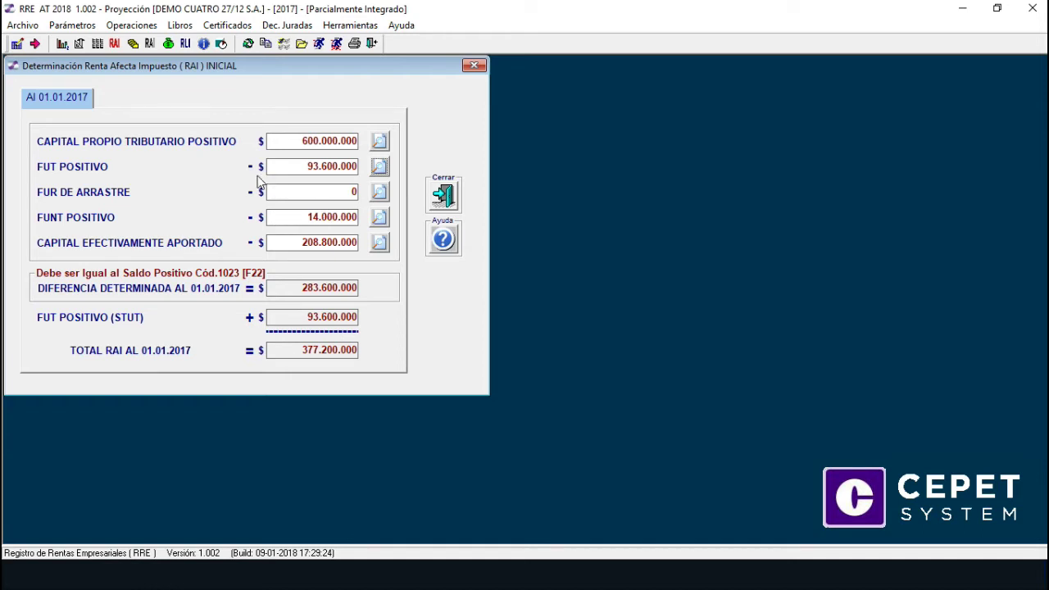
left_click(381, 218)
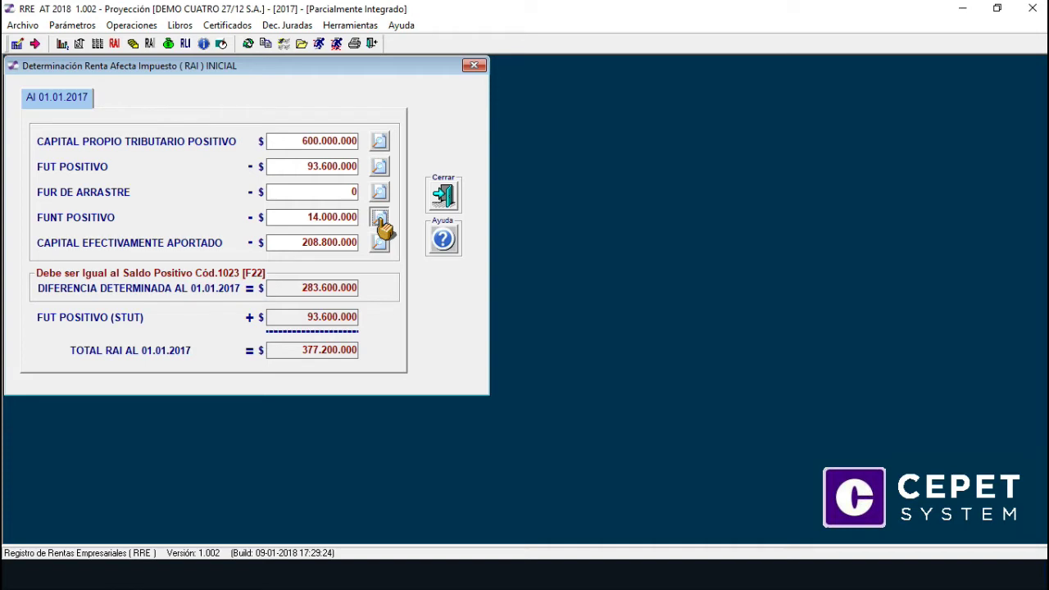
left_click(381, 219)
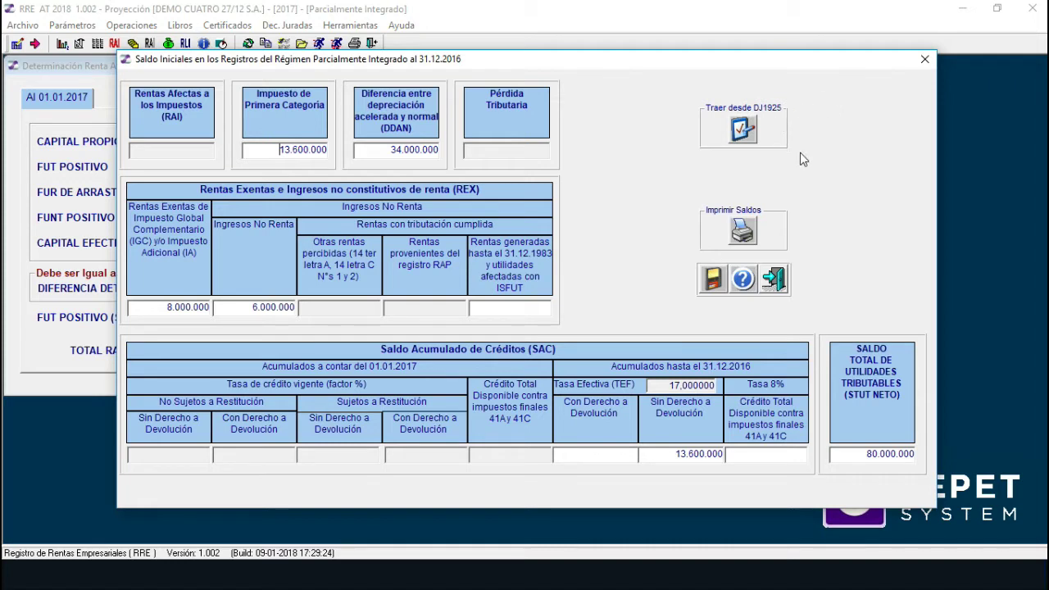
left_click(774, 280)
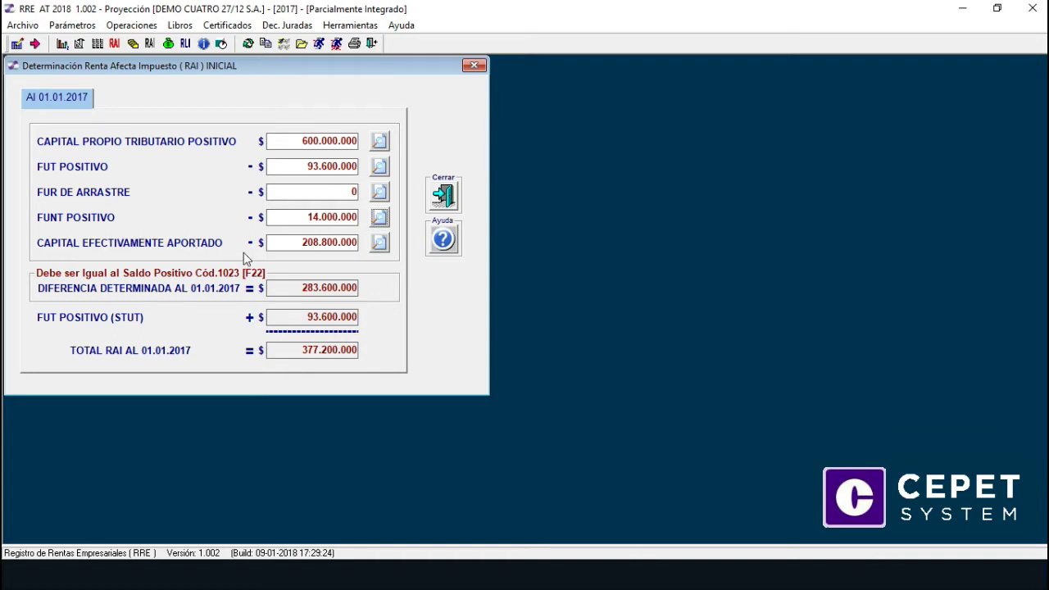
- Examine the Capital Efectivamente Aportado detail with its historical and adjusted values, and close the initial RAI determination
left_click(381, 245)
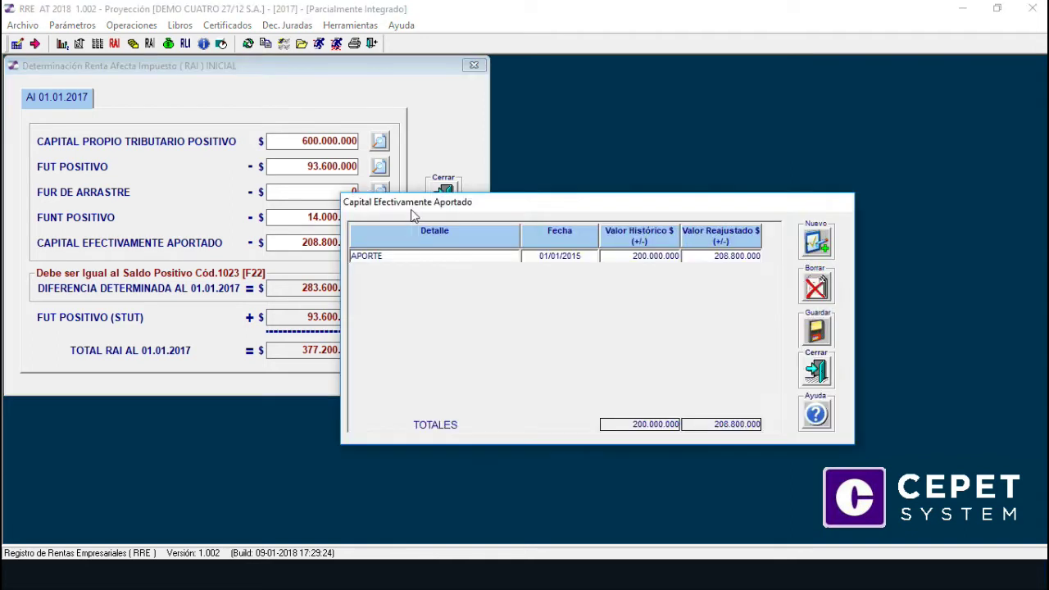
left_click_drag(412, 202, 479, 111)
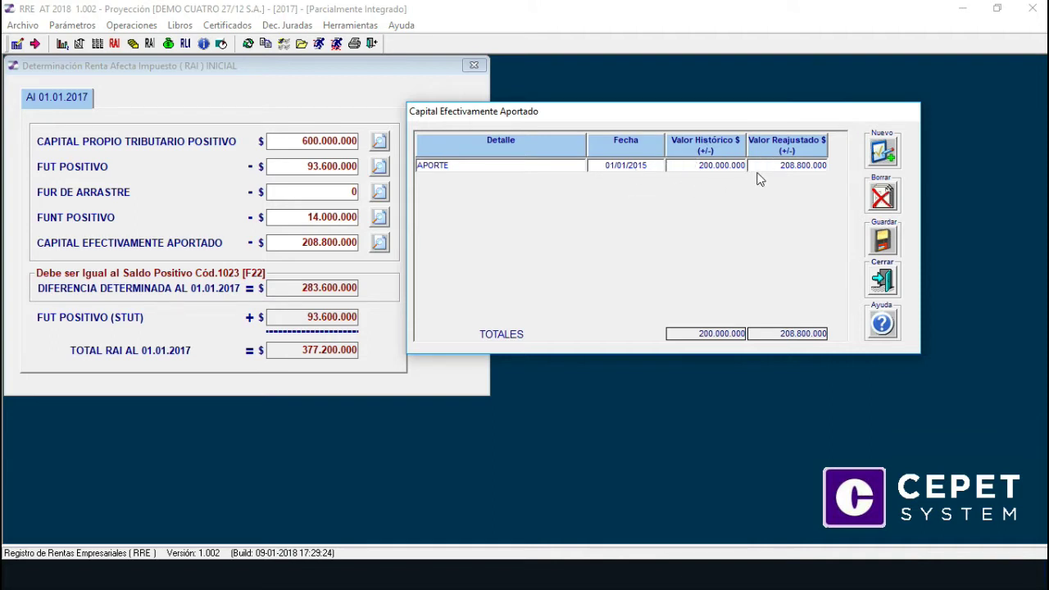
left_click(878, 287)
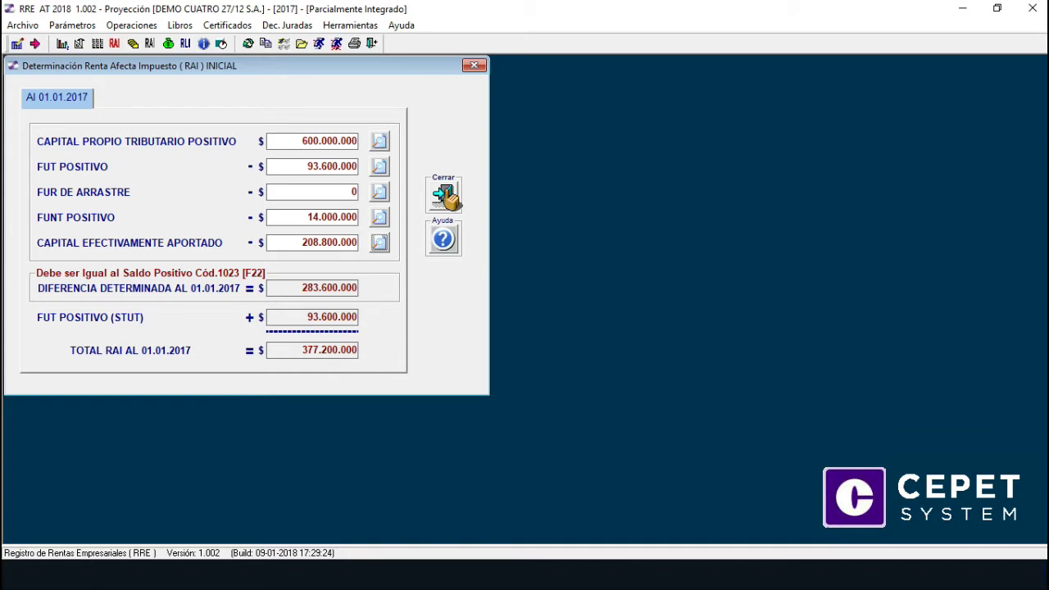
left_click(450, 200)
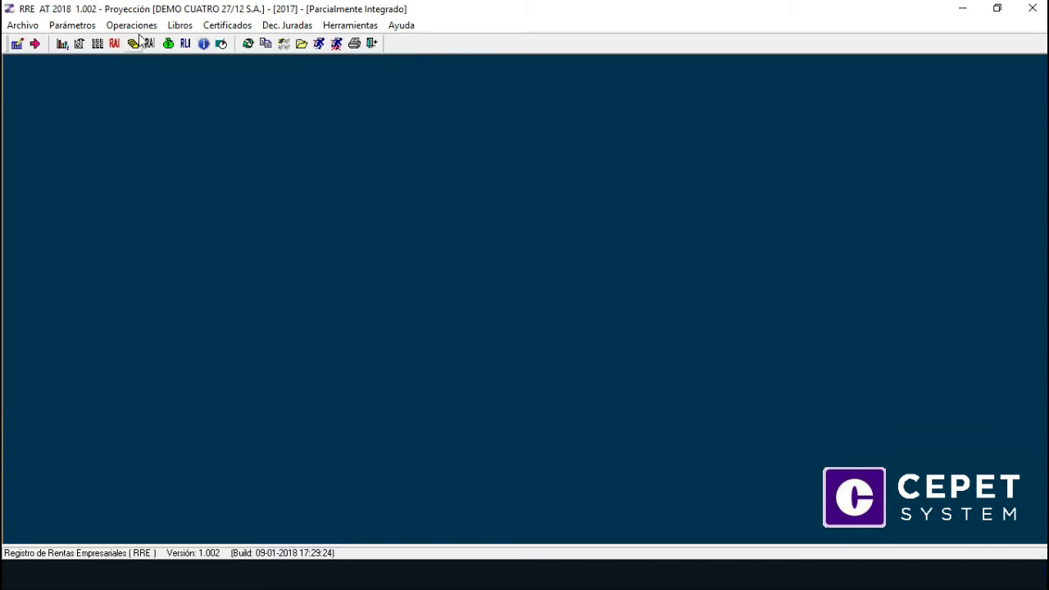
- Open the year-end RAI determination and examine its Capital Propio Tributario under Valor Determinado por el Contribuyente
left_click(133, 25)
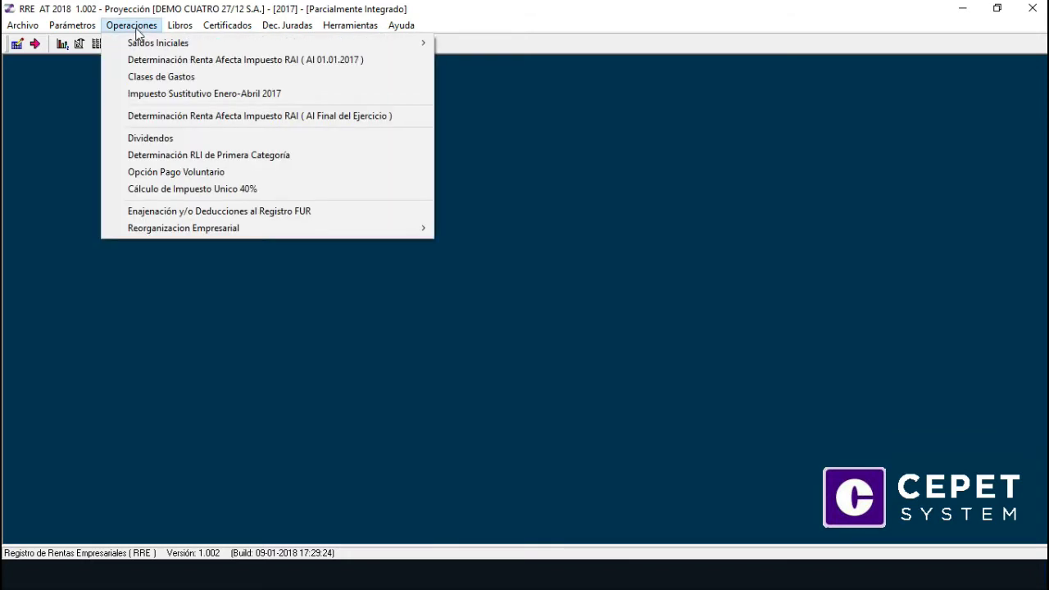
left_click(131, 121)
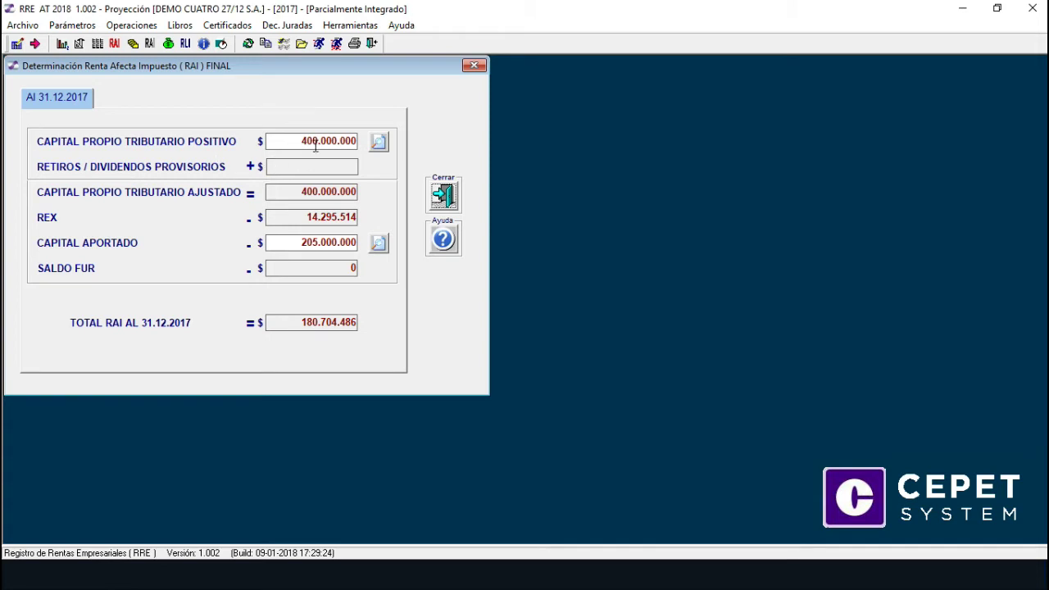
left_click(381, 144)
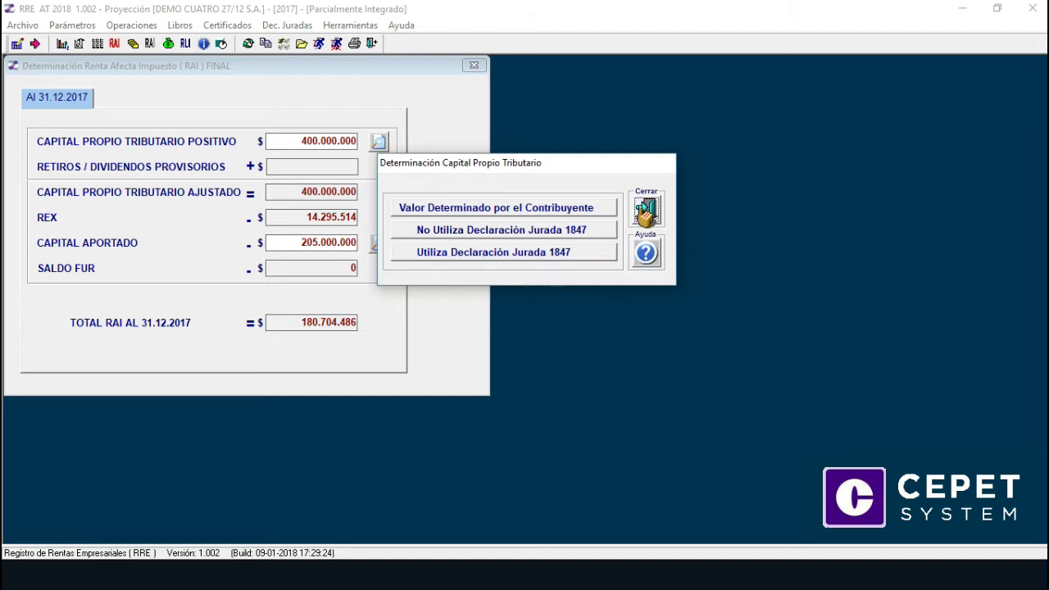
left_click(598, 210)
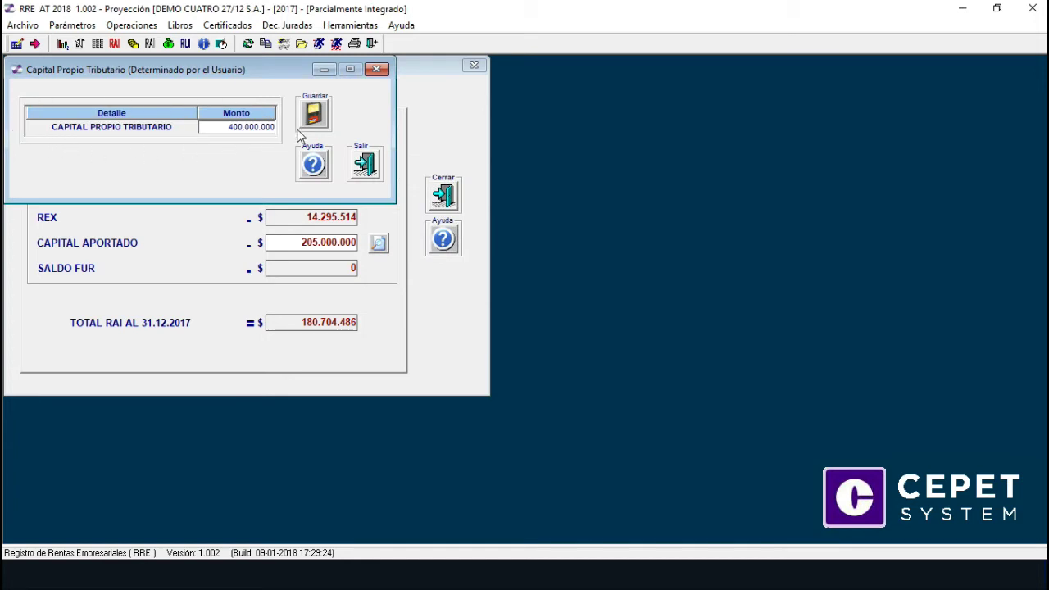
left_click(367, 172)
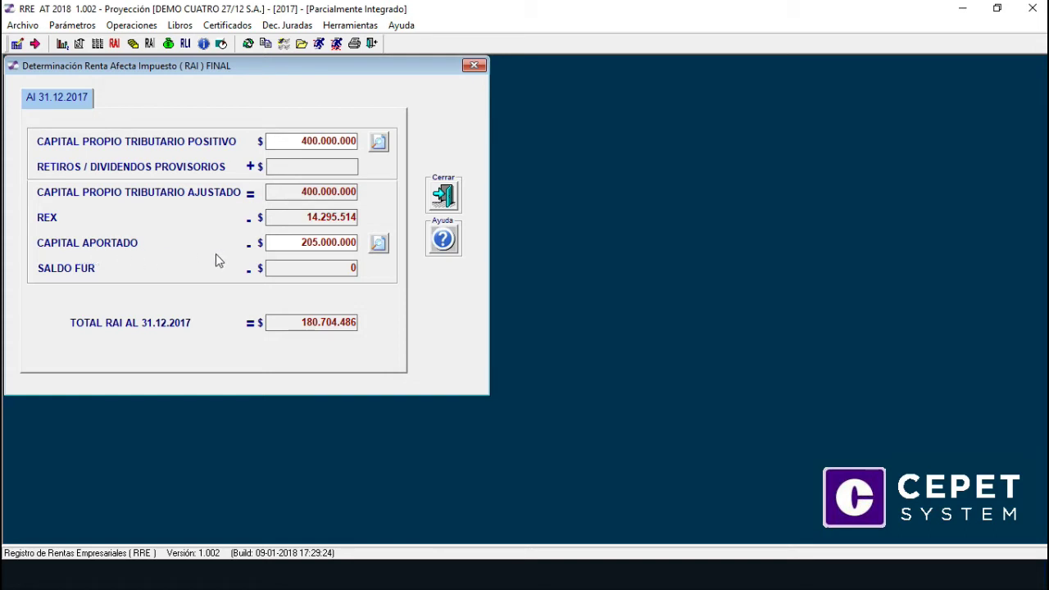
- Review and save the contribution detail behind the year-end Capital Aportado, and close the final RAI determination
left_click(378, 244)
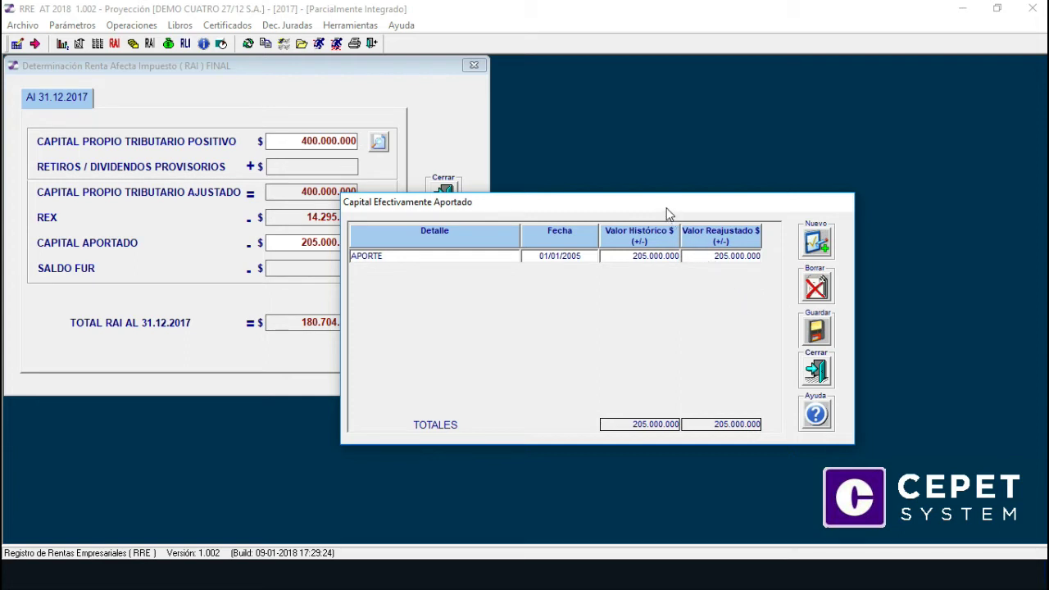
left_click_drag(668, 214, 802, 106)
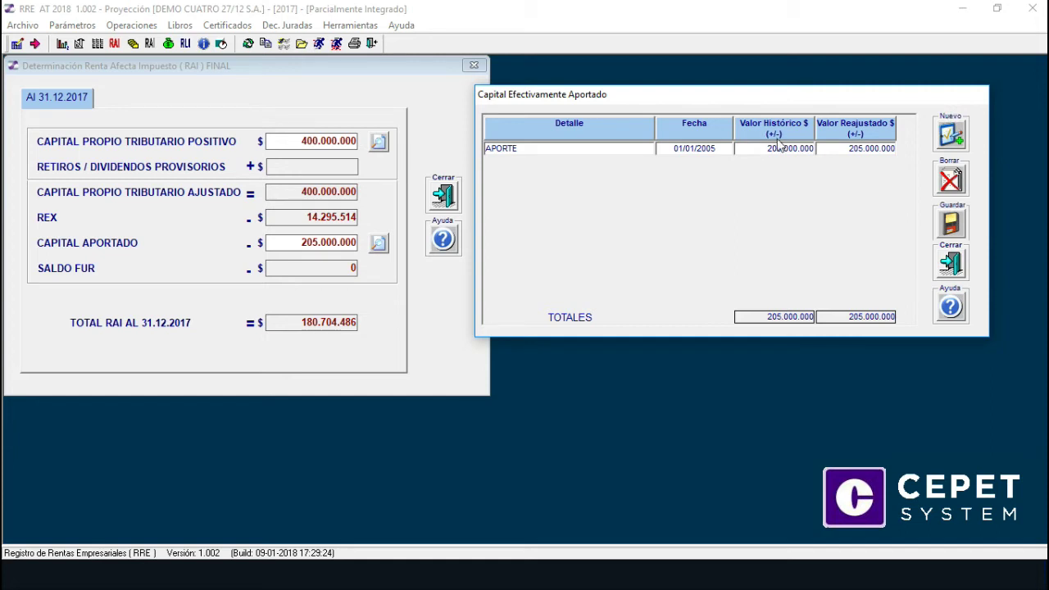
left_click(954, 232)
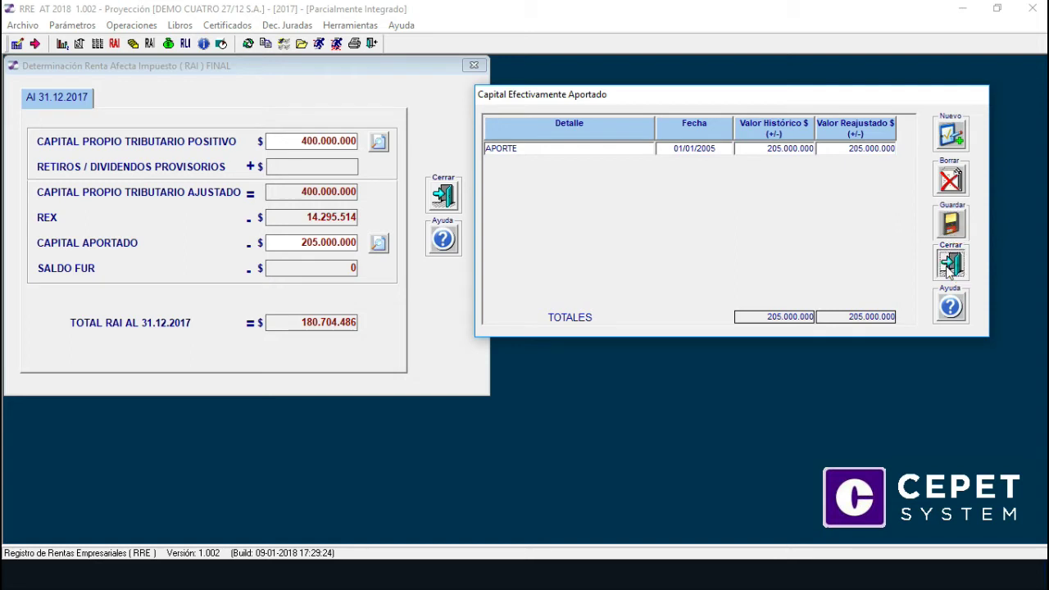
left_click(943, 269)
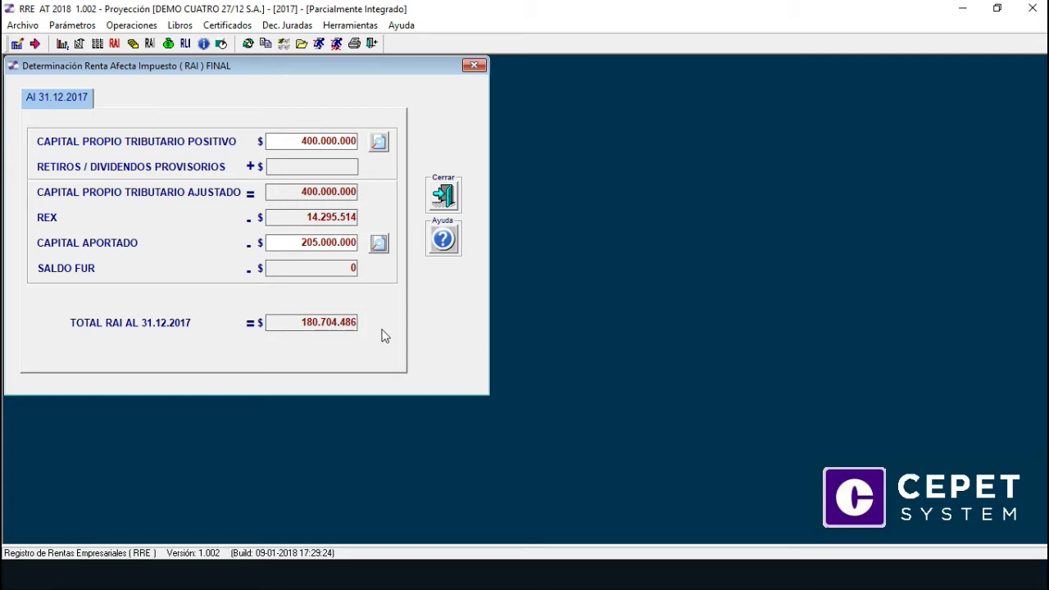
left_click(450, 205)
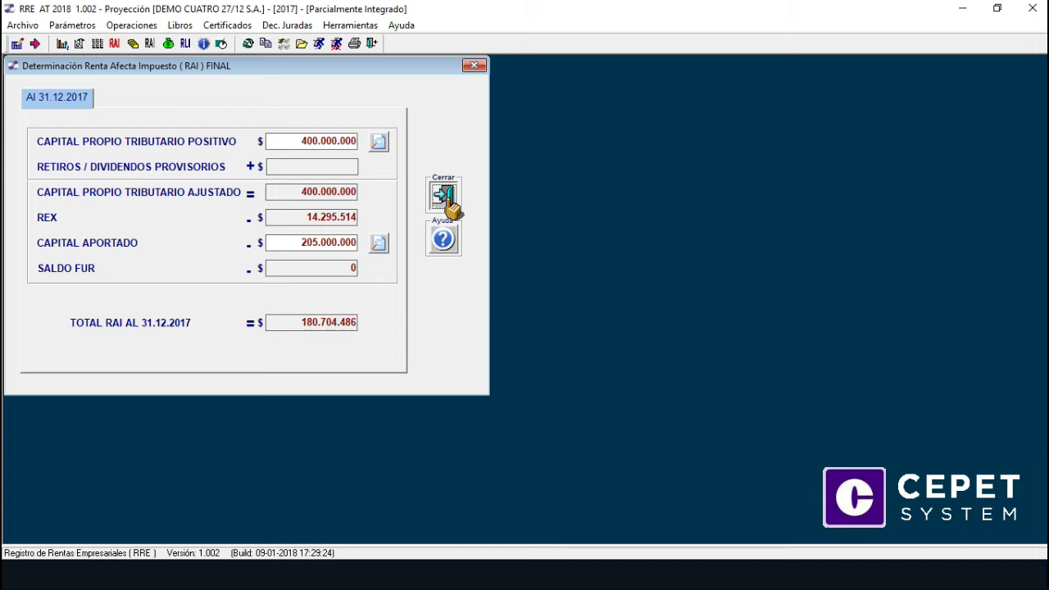
left_click(444, 197)
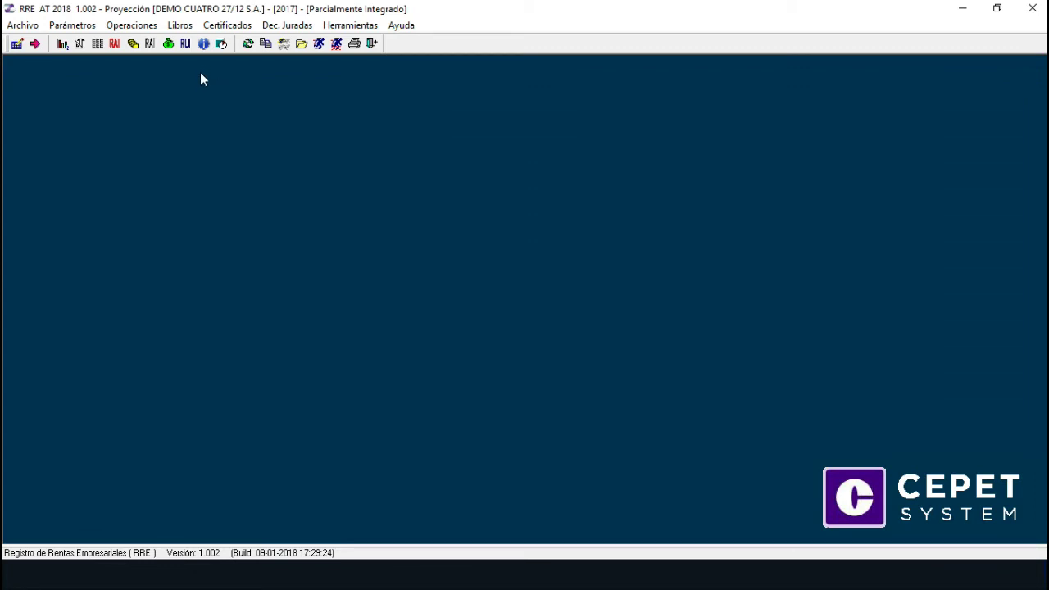
- Open the Dividendos records, examine the shareholder list and each shareholder's share purchases and sales, and close the records
left_click(129, 30)
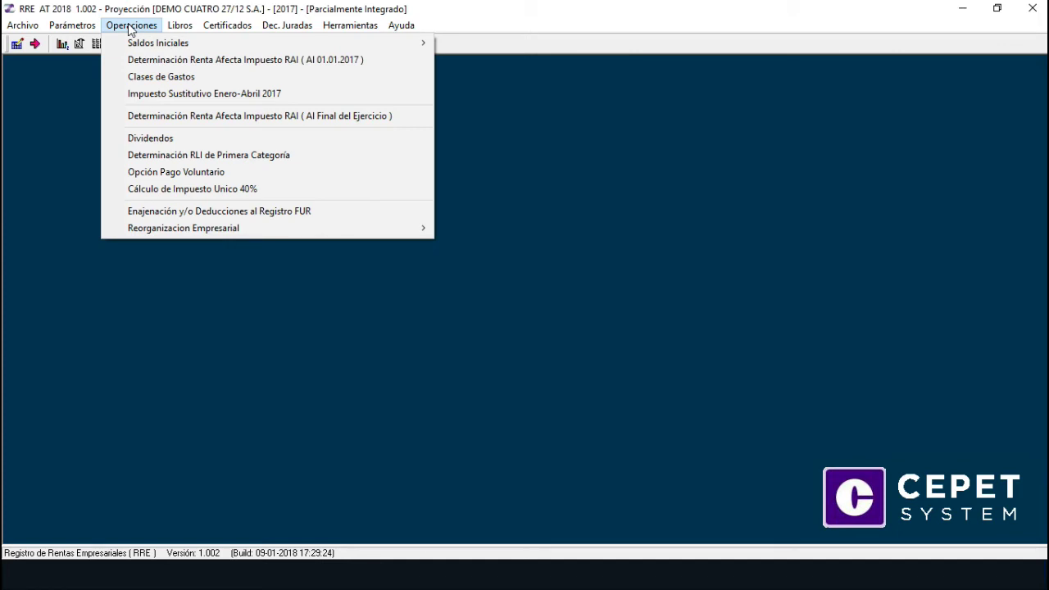
left_click(126, 141)
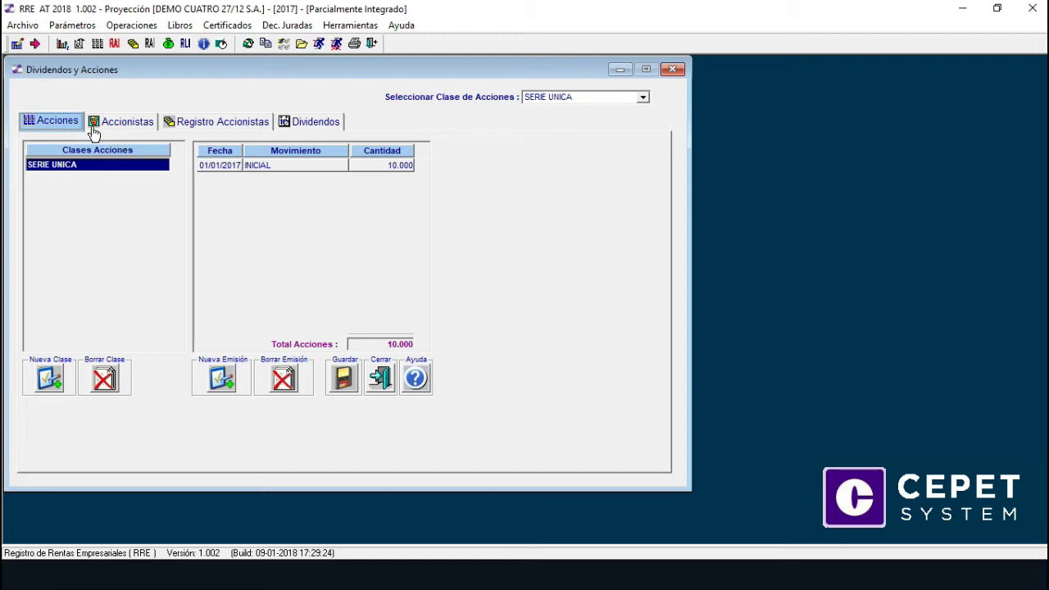
left_click(113, 128)
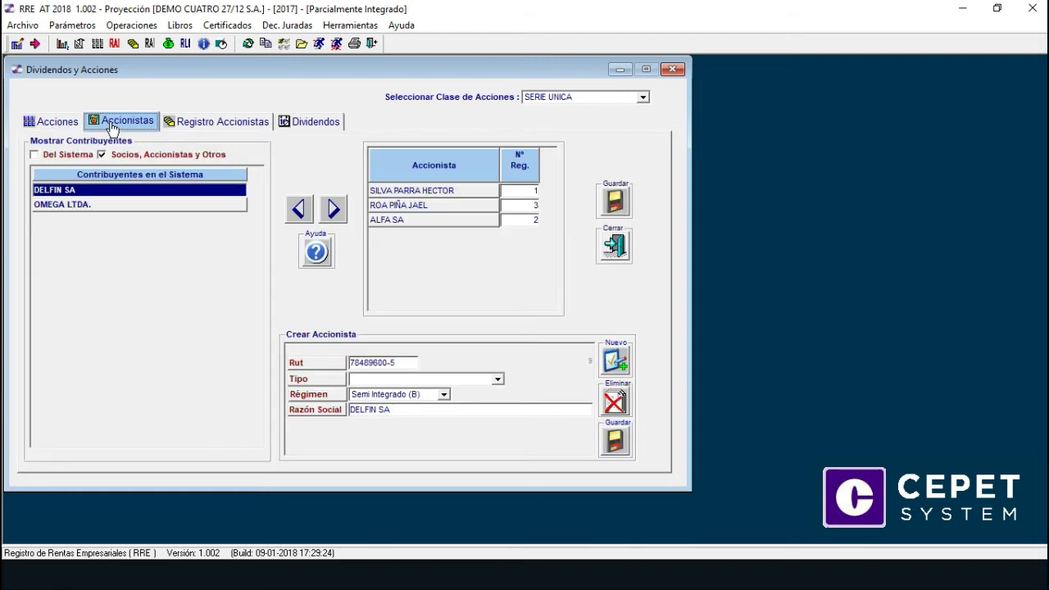
left_click(181, 131)
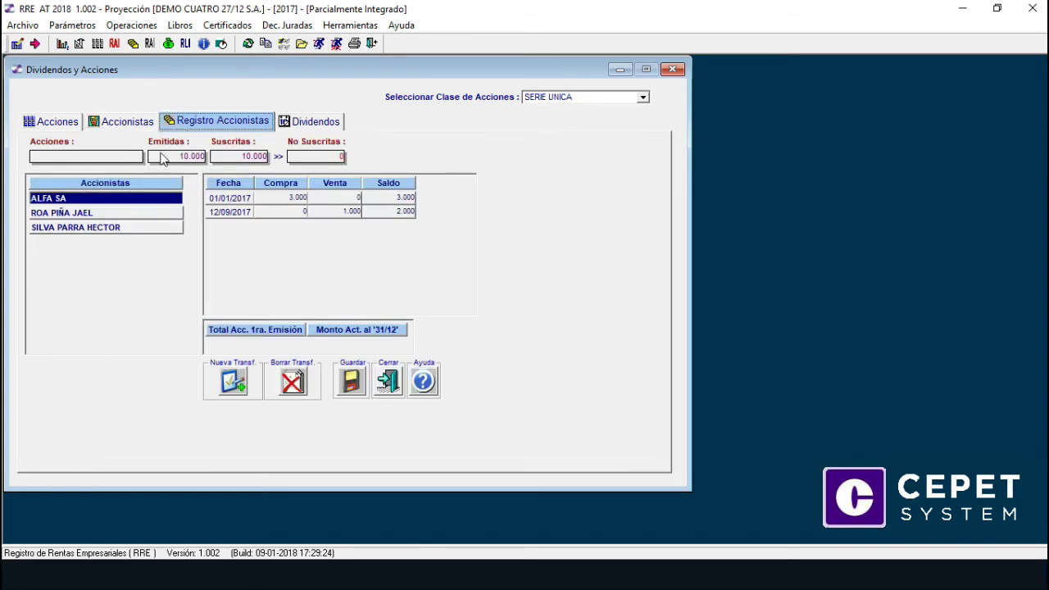
left_click(145, 215)
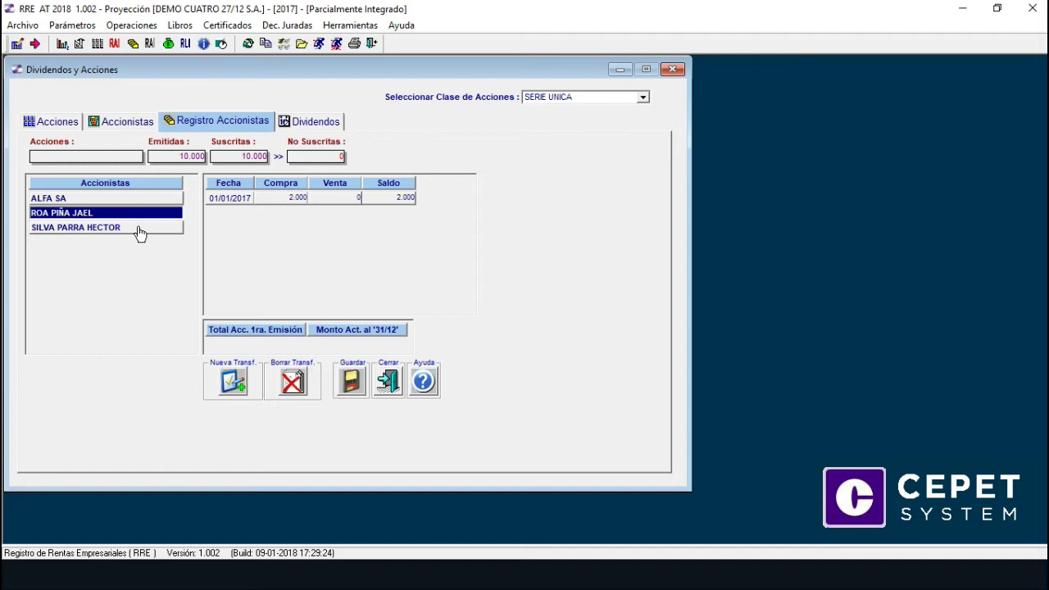
left_click(140, 235)
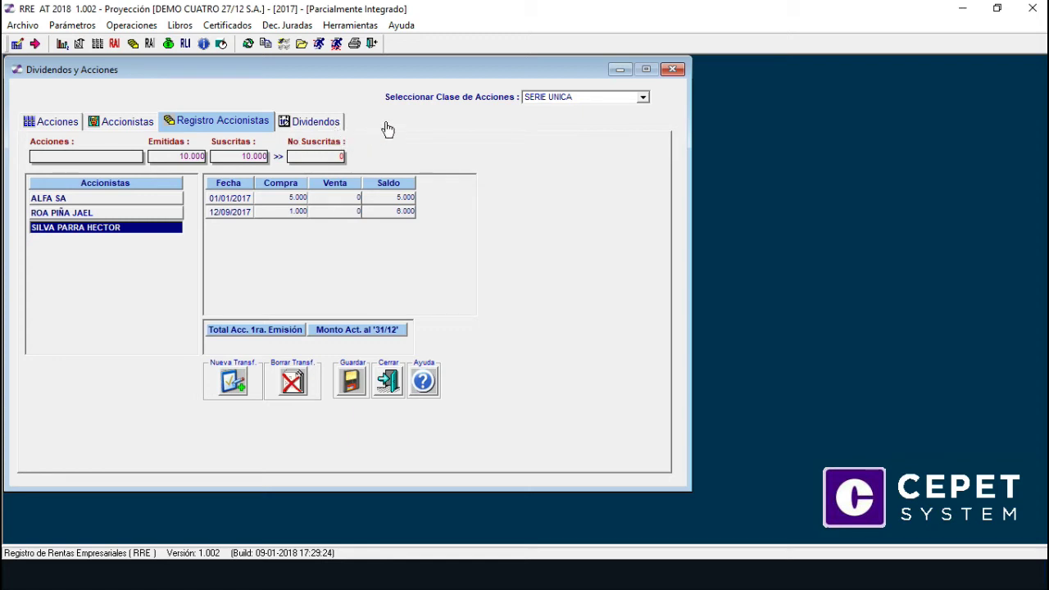
left_click(674, 70)
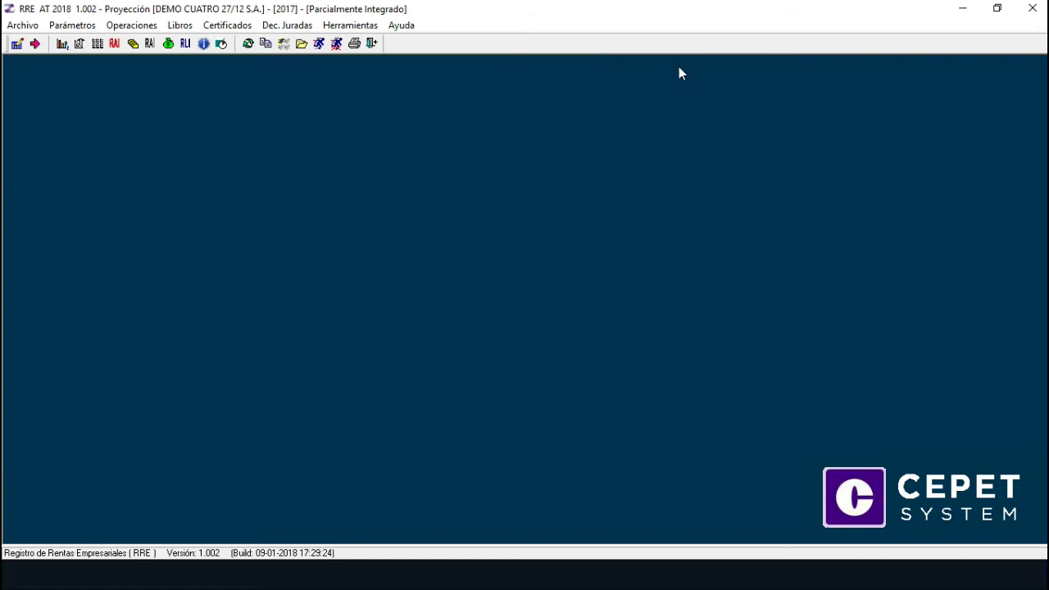
- Open the Primera Categoría RLI determination and examine its exempt income, received amounts, rejected expenses and balance result adjustments
left_click(150, 33)
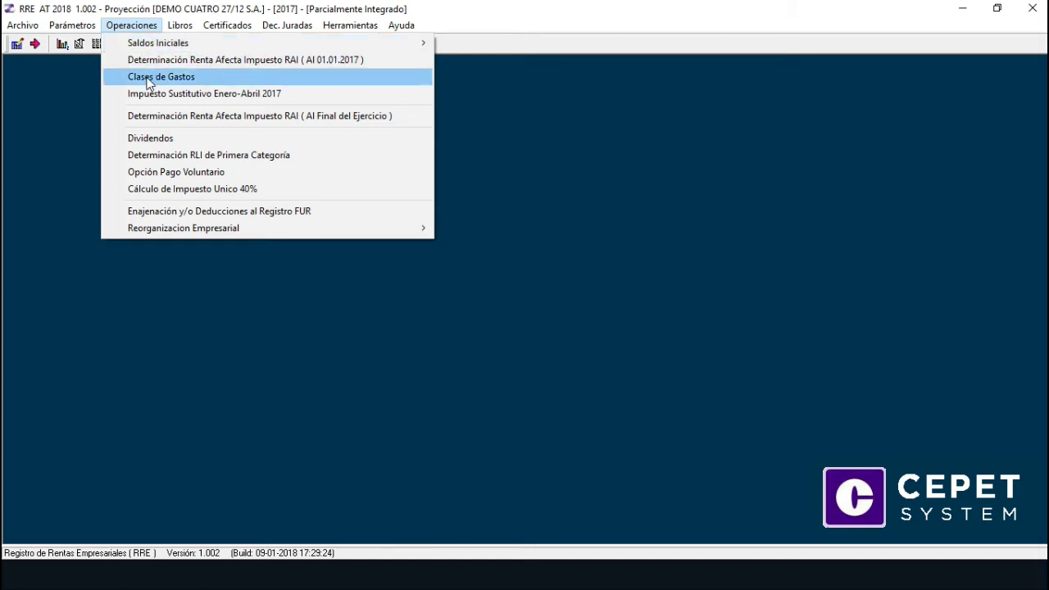
left_click(145, 164)
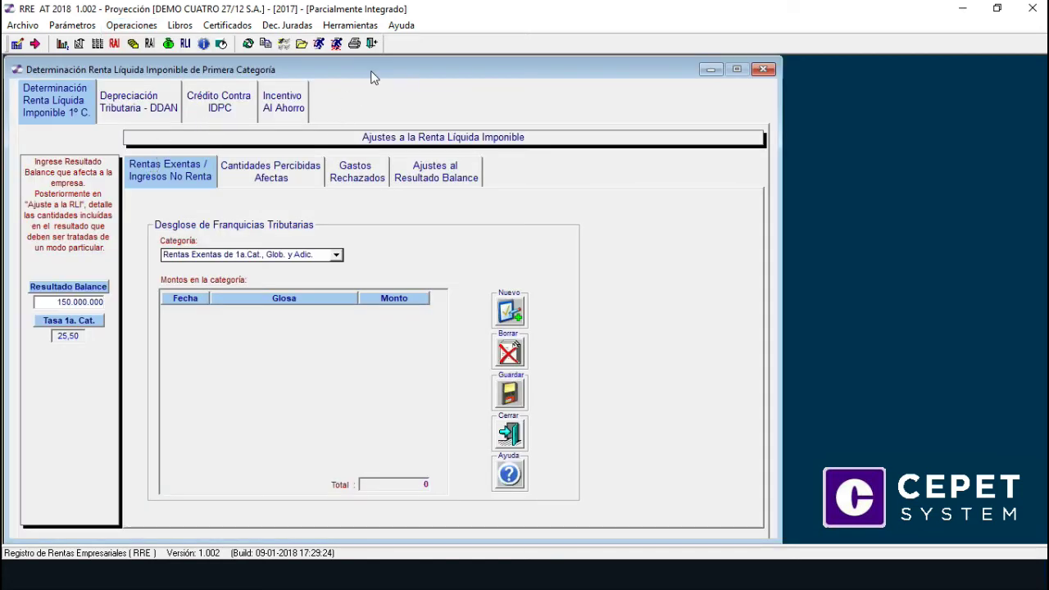
left_click_drag(370, 70, 376, 65)
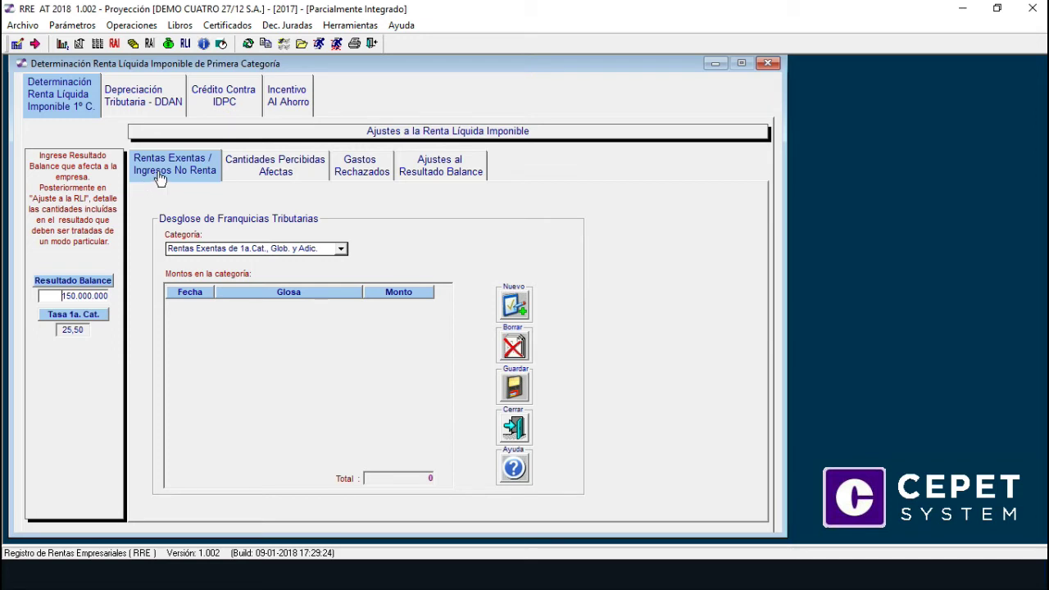
left_click(246, 169)
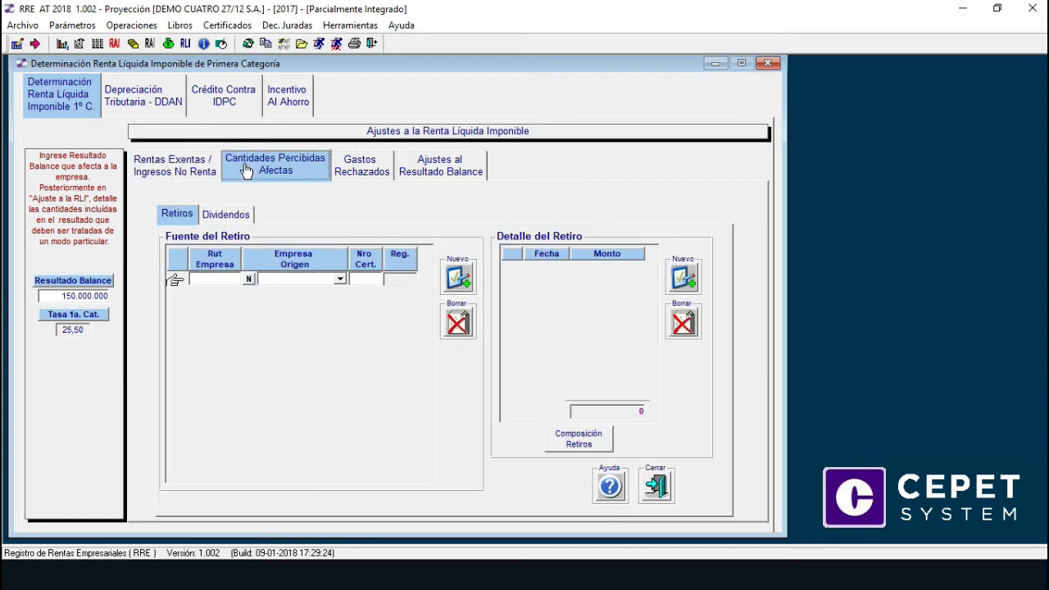
left_click(358, 170)
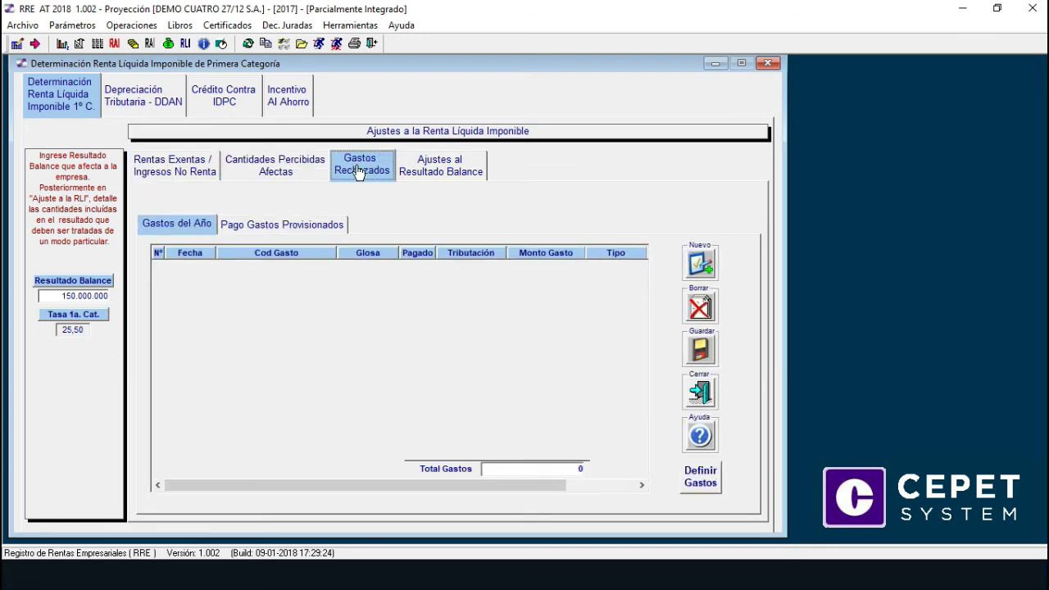
left_click(420, 172)
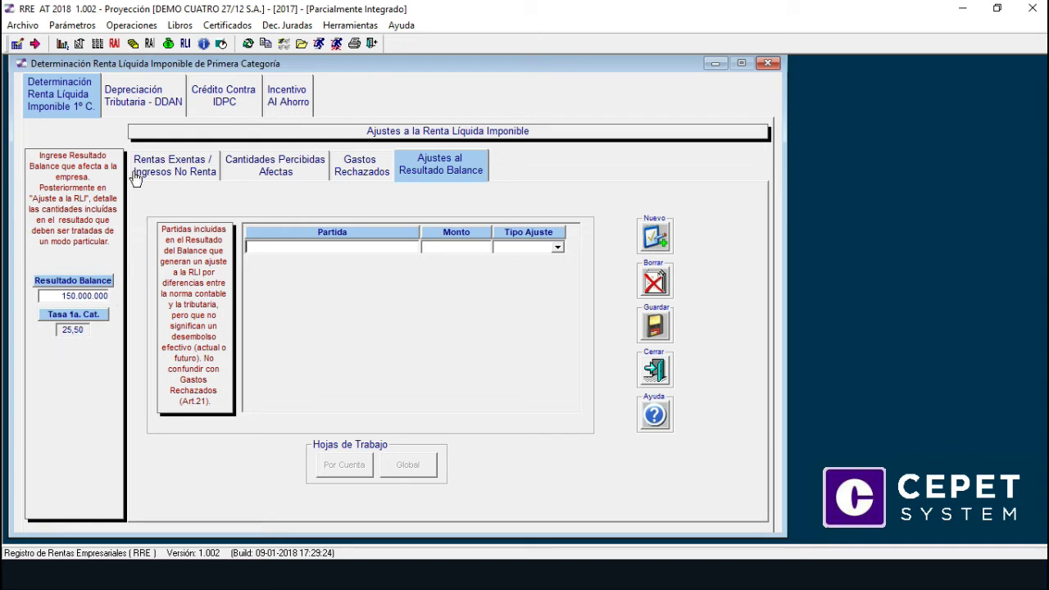
- Examine the DDAN tax depreciation, the credits against IDPC and the savings incentive in the RLI determination
left_click(132, 106)
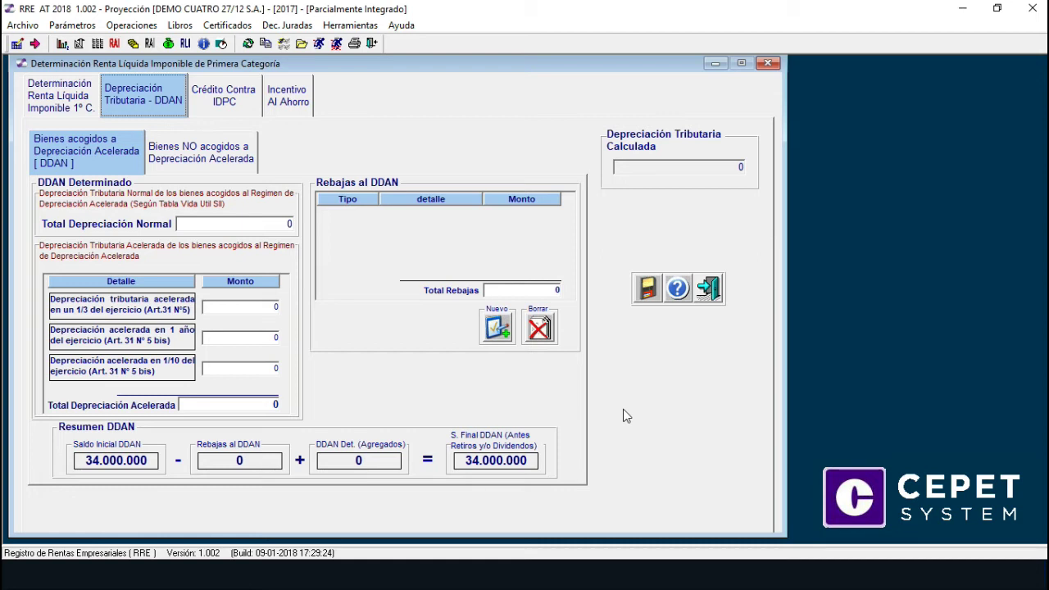
left_click(45, 113)
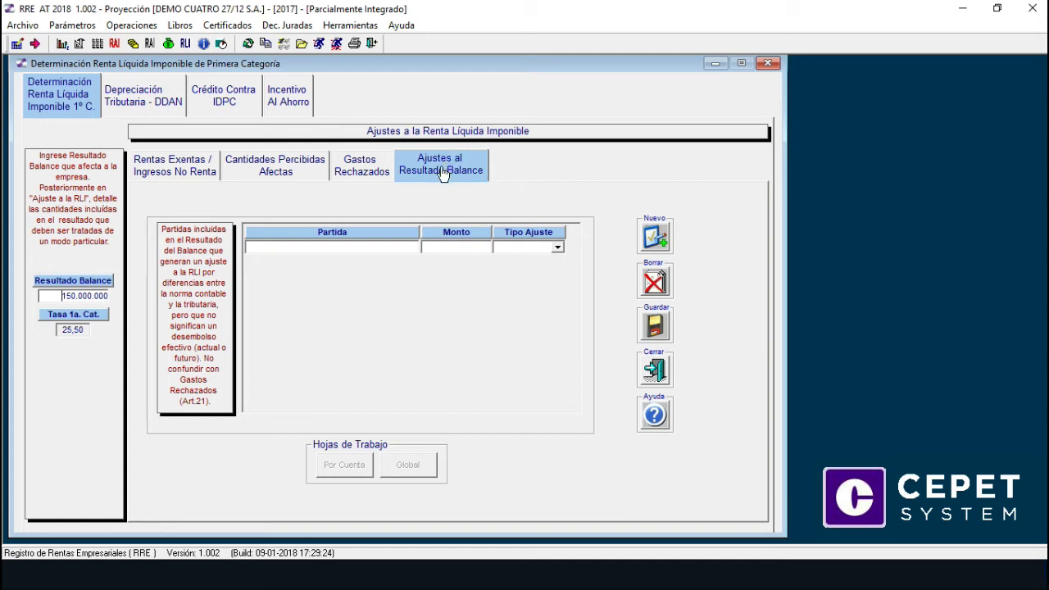
left_click(223, 108)
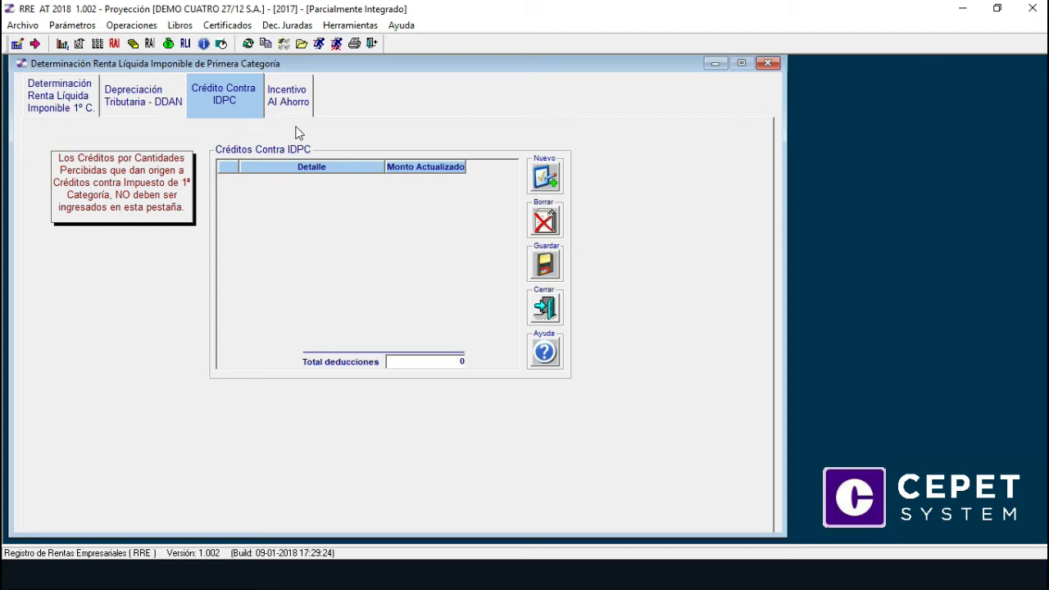
left_click(286, 105)
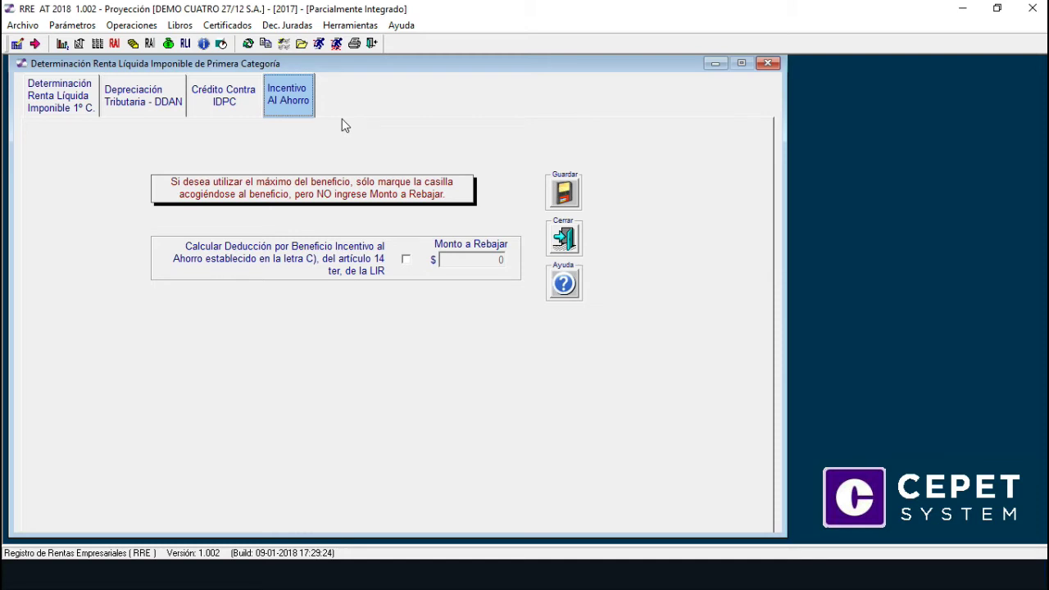
- Delete the blank entry from Ajustes al Resultado Balance and close the RLI determination
left_click(69, 97)
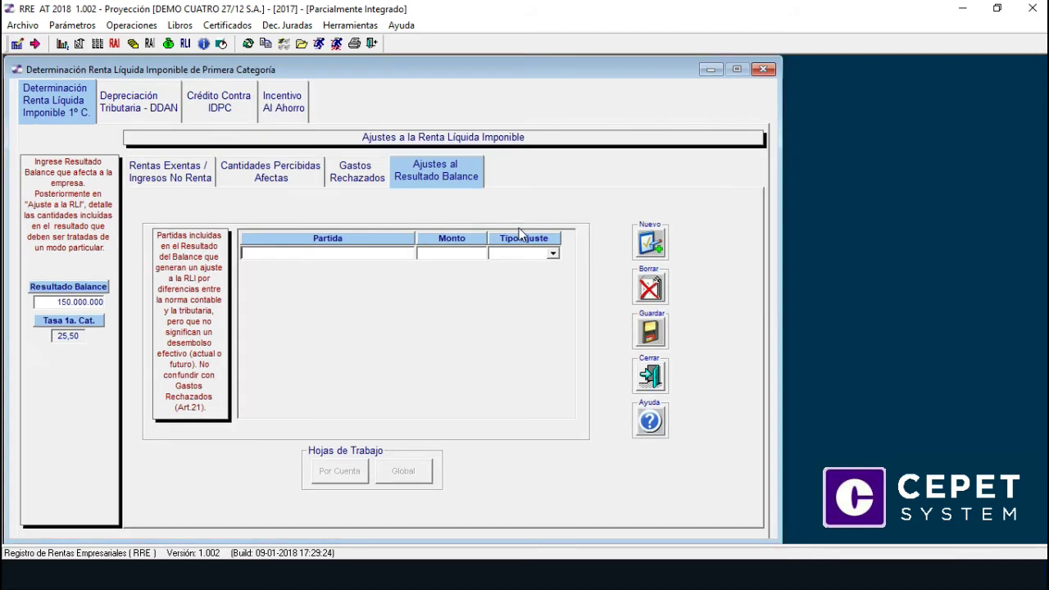
left_click(653, 288)
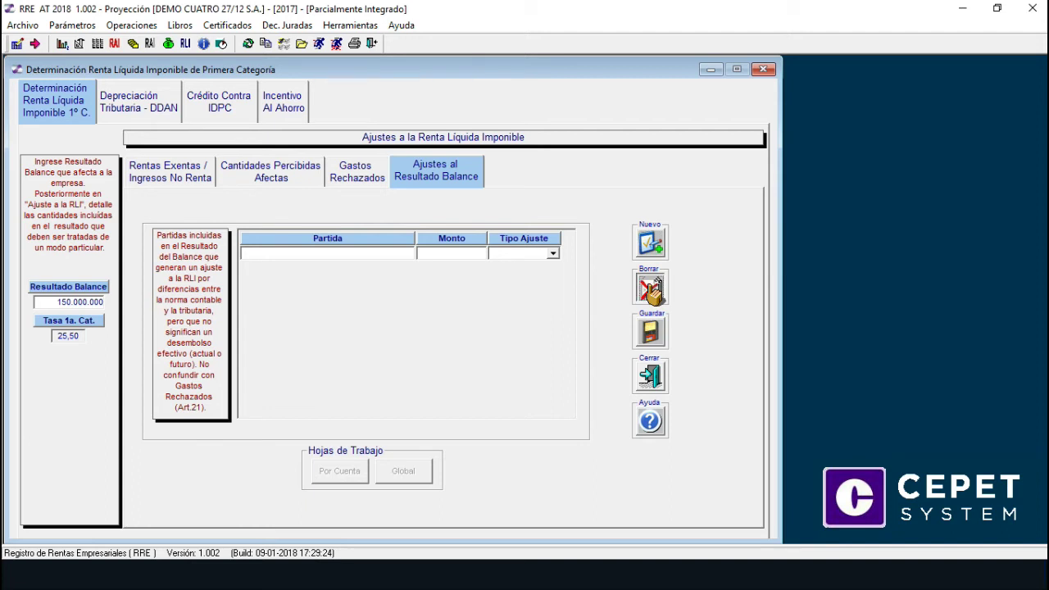
left_click(654, 289)
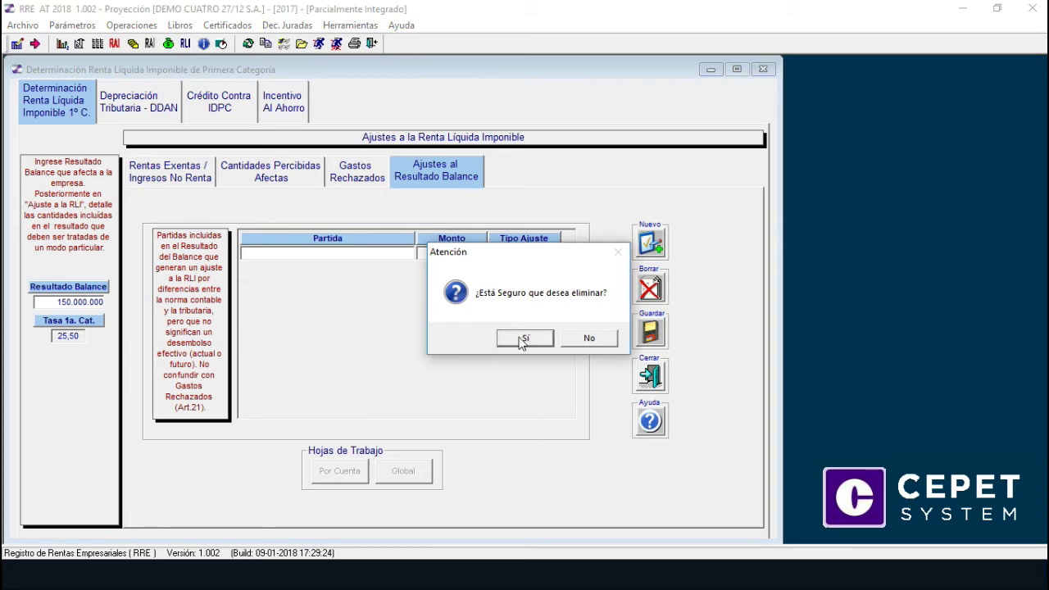
left_click(523, 343)
left_click(523, 341)
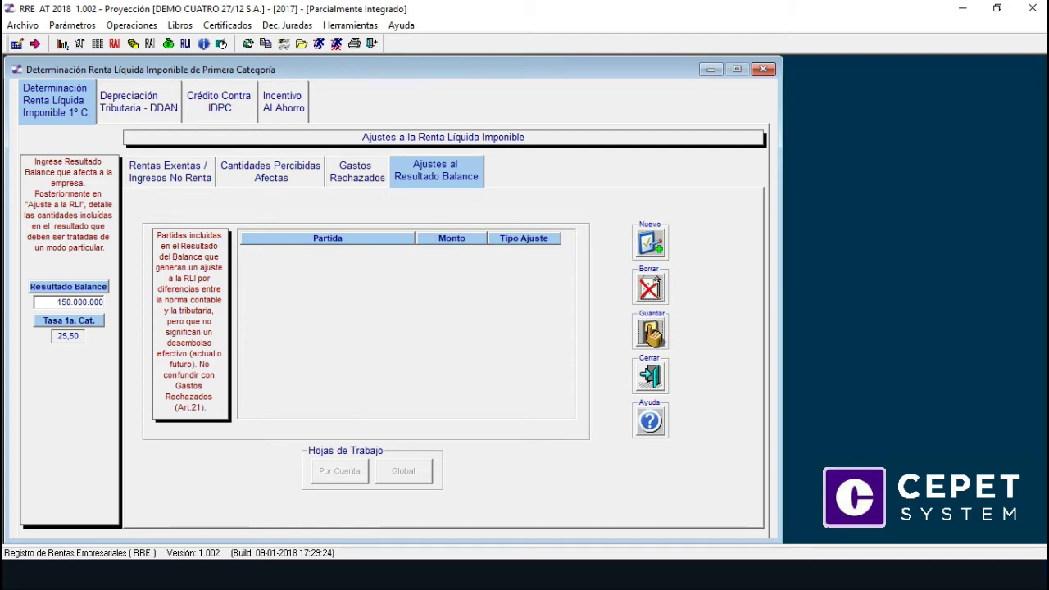
left_click(658, 378)
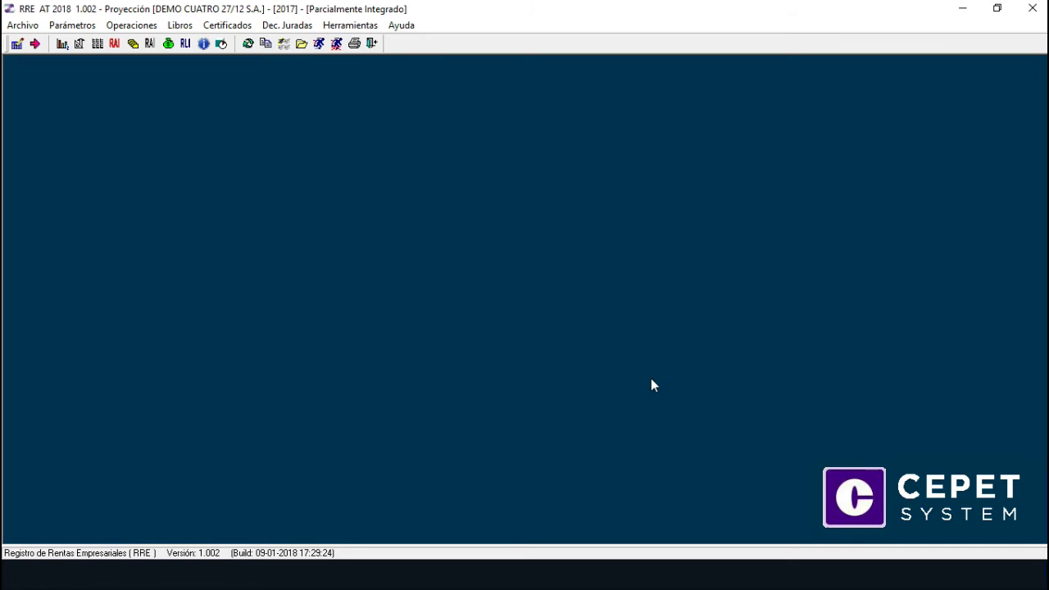
- Reopen the Dividendos records, examine the dividends distributed in 2017 for SERIE UNICA, and close them
left_click(143, 30)
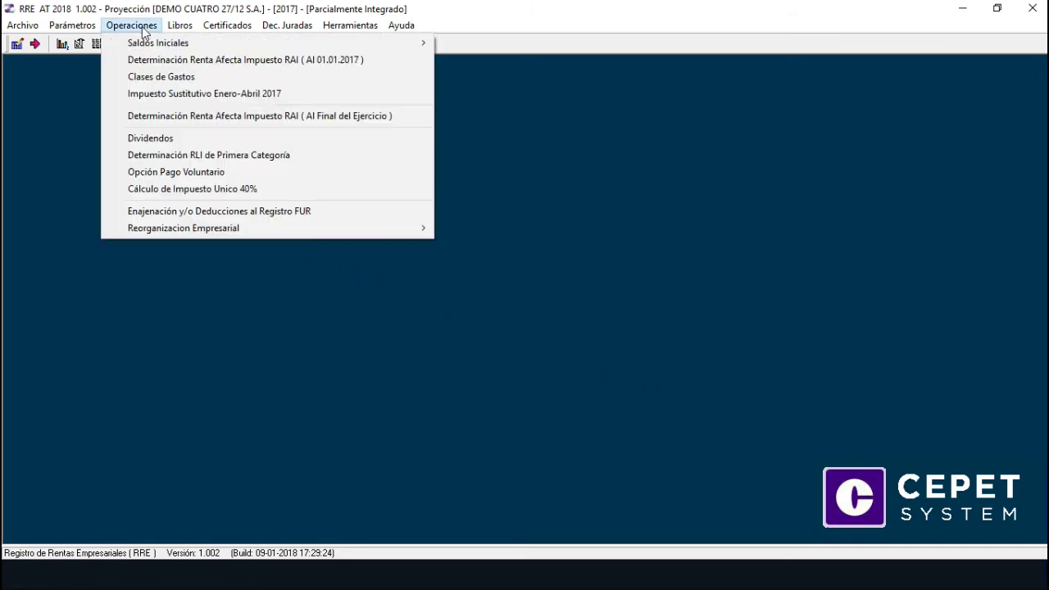
left_click(146, 141)
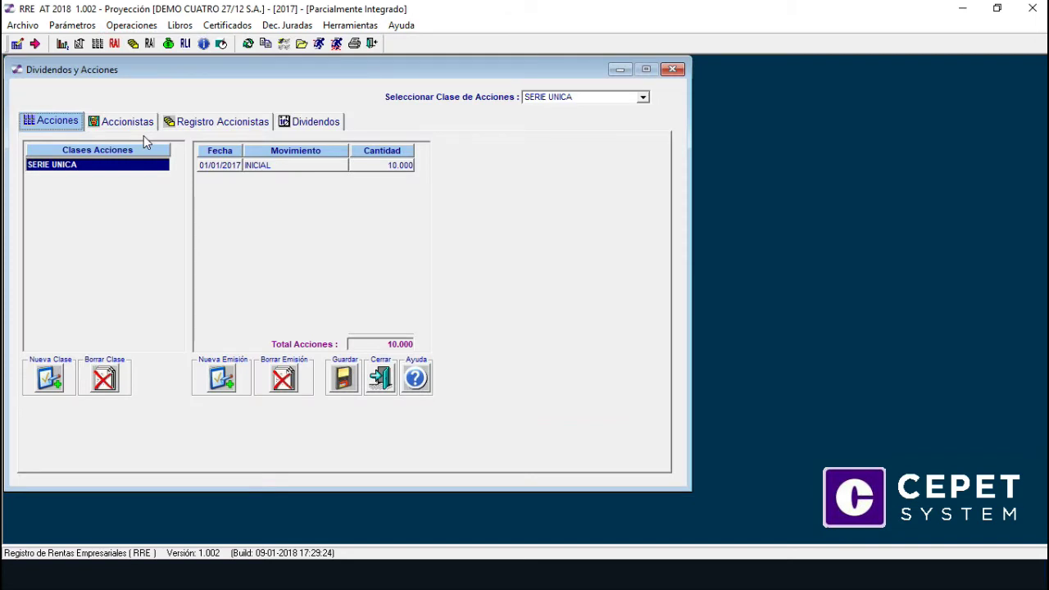
left_click(305, 123)
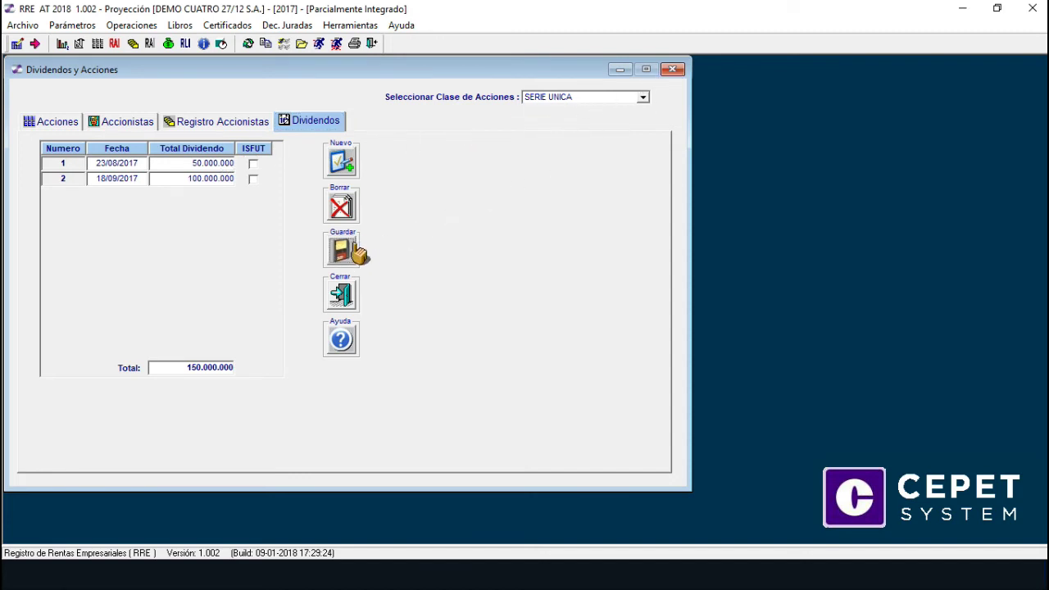
left_click(341, 297)
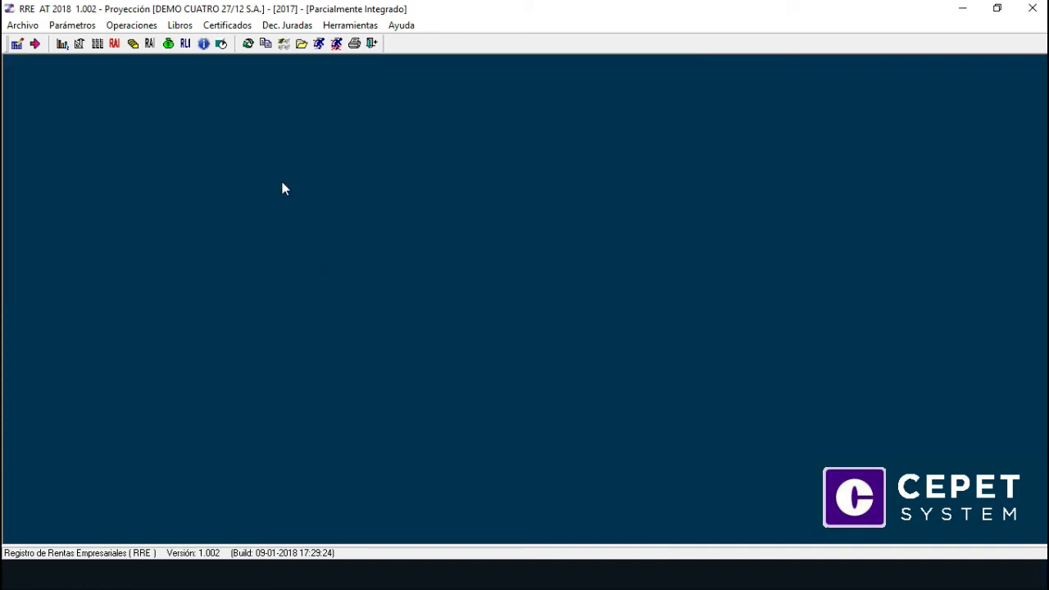
- Run the register calculation as of 31/12/2017 and open its reports
left_click(172, 30)
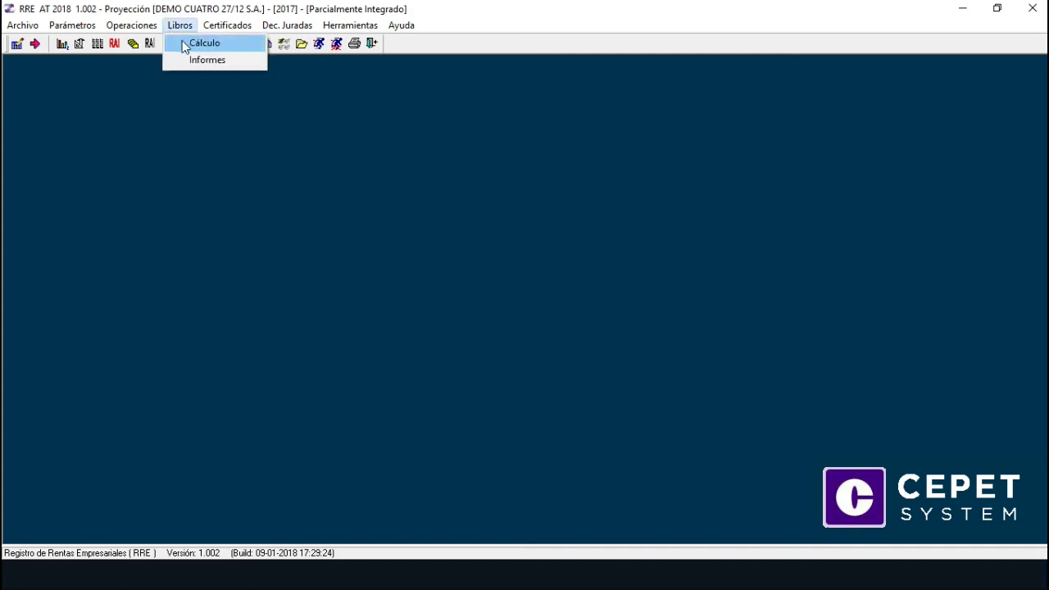
left_click(183, 45)
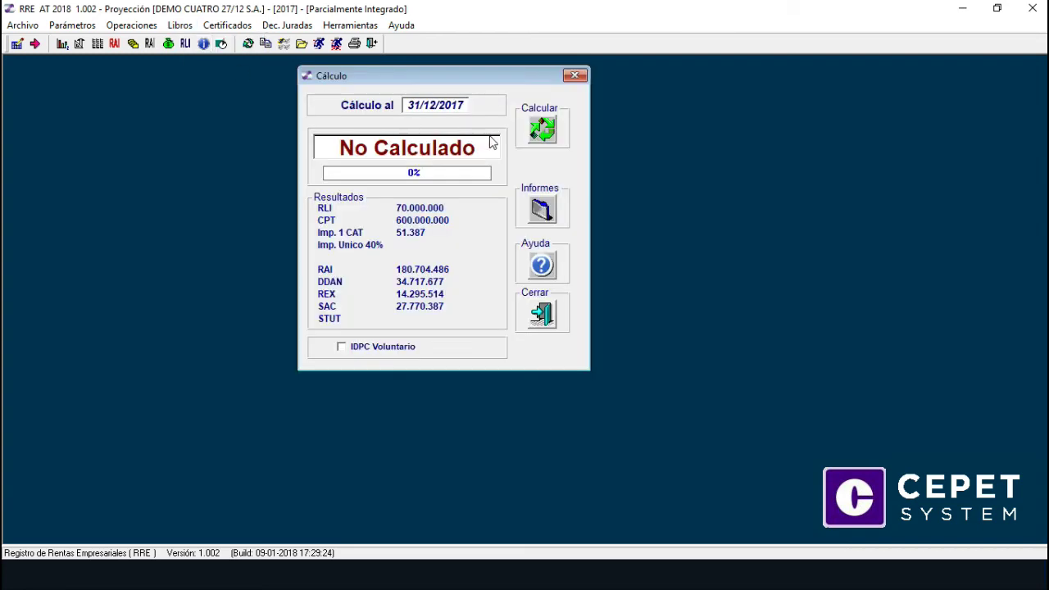
left_click(558, 134)
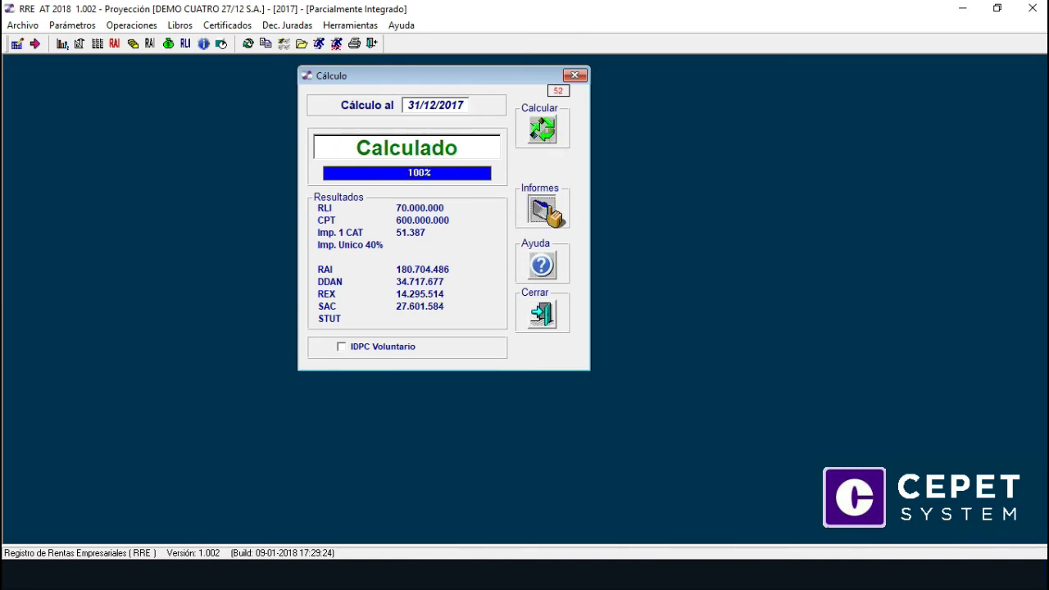
left_click(546, 211)
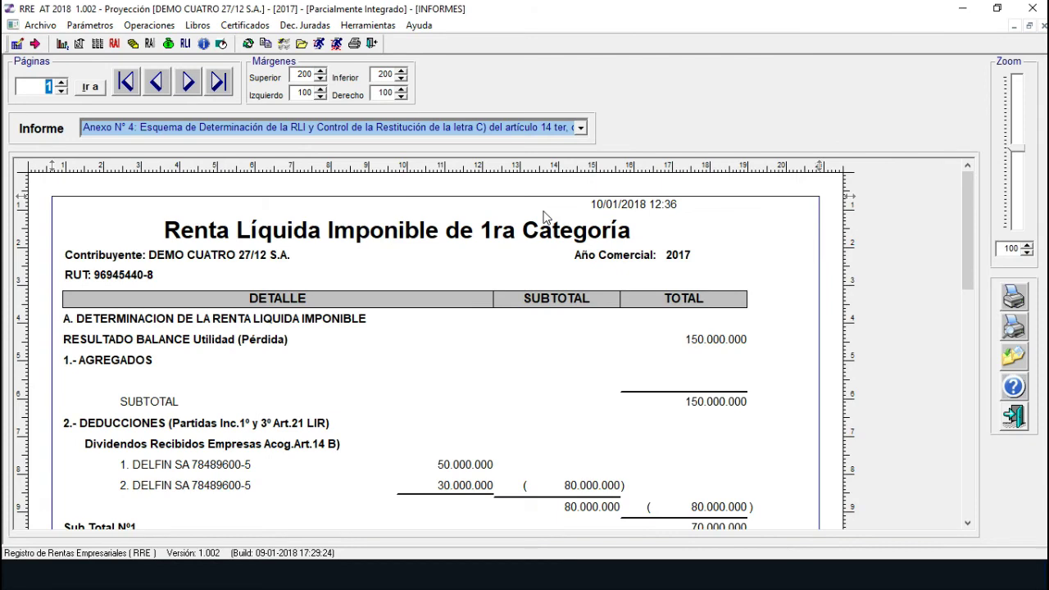
- Display the Anexo N° 2 Semi-Integrado register report in its Resumen version and examine the opening balances, dividend imputations and year-end RAI
left_click(581, 129)
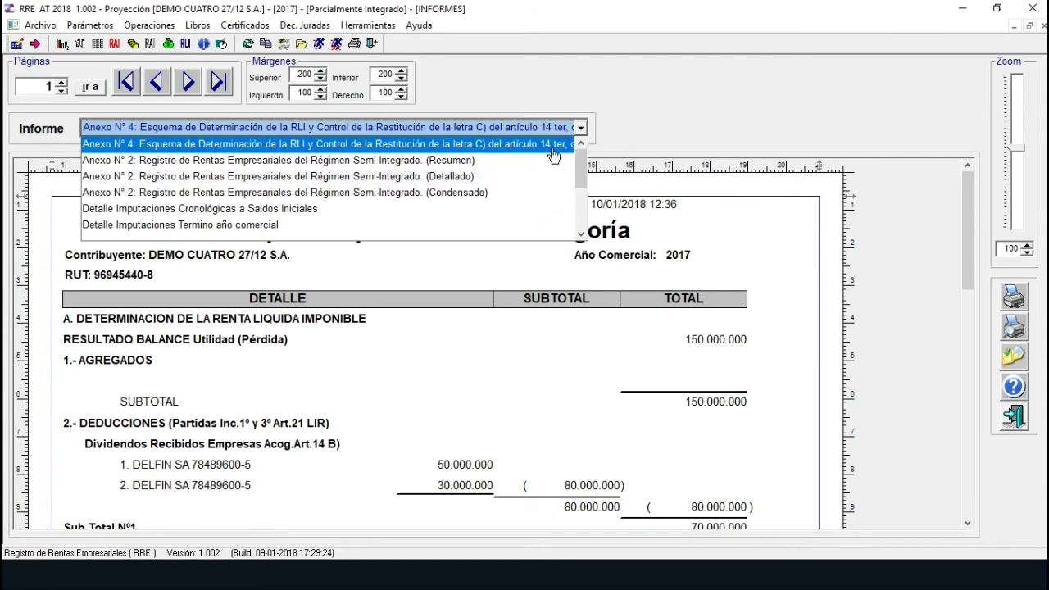
left_click(411, 170)
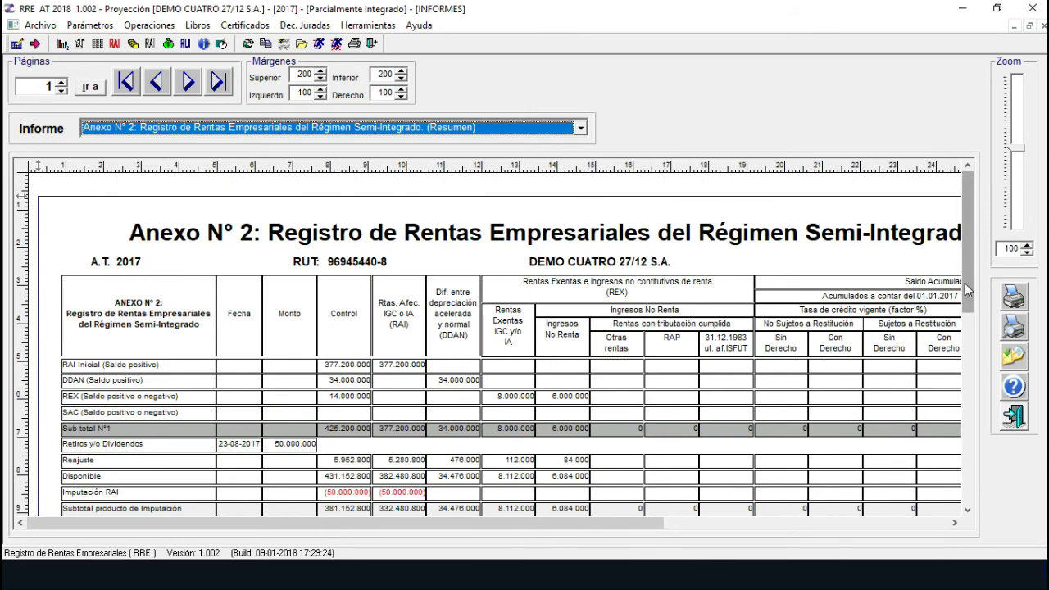
left_click_drag(965, 283, 973, 352)
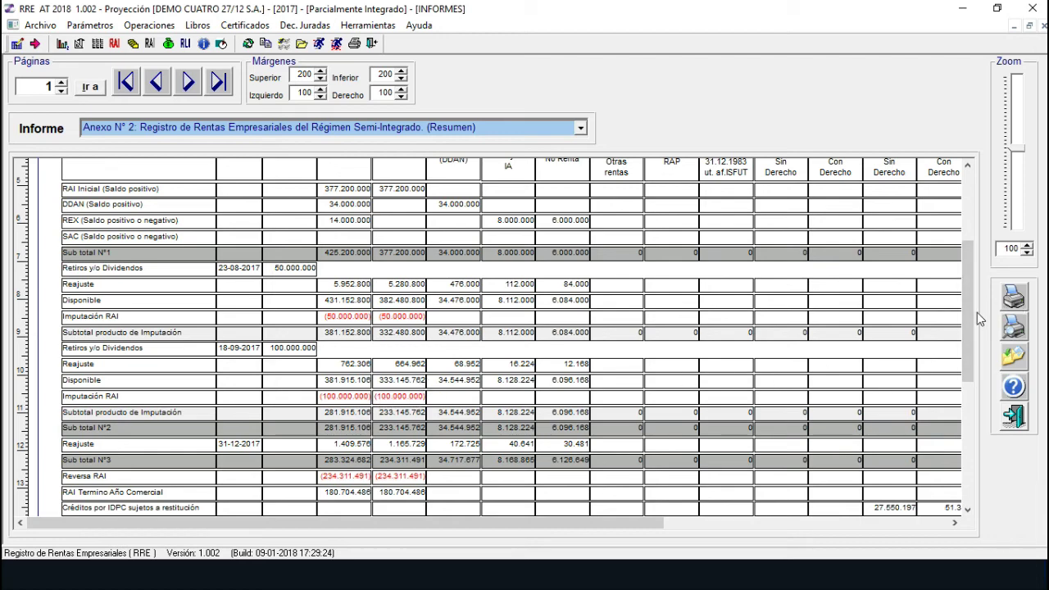
mouse_move(972, 320)
left_mouse_down()
mouse_move(971, 306)
mouse_move(971, 328)
left_mouse_up()
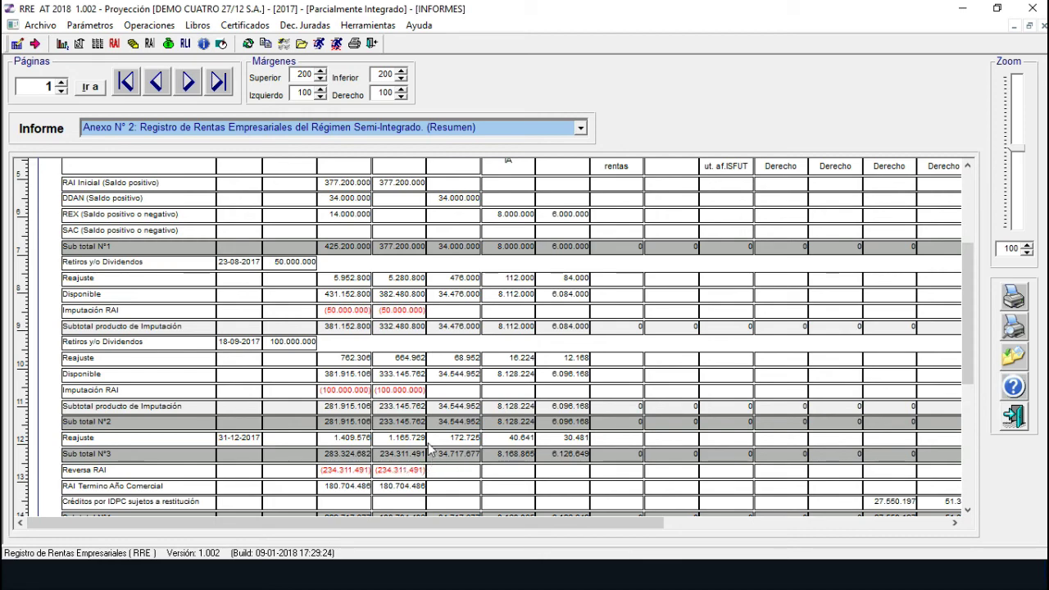
left_click_drag(973, 342, 986, 309)
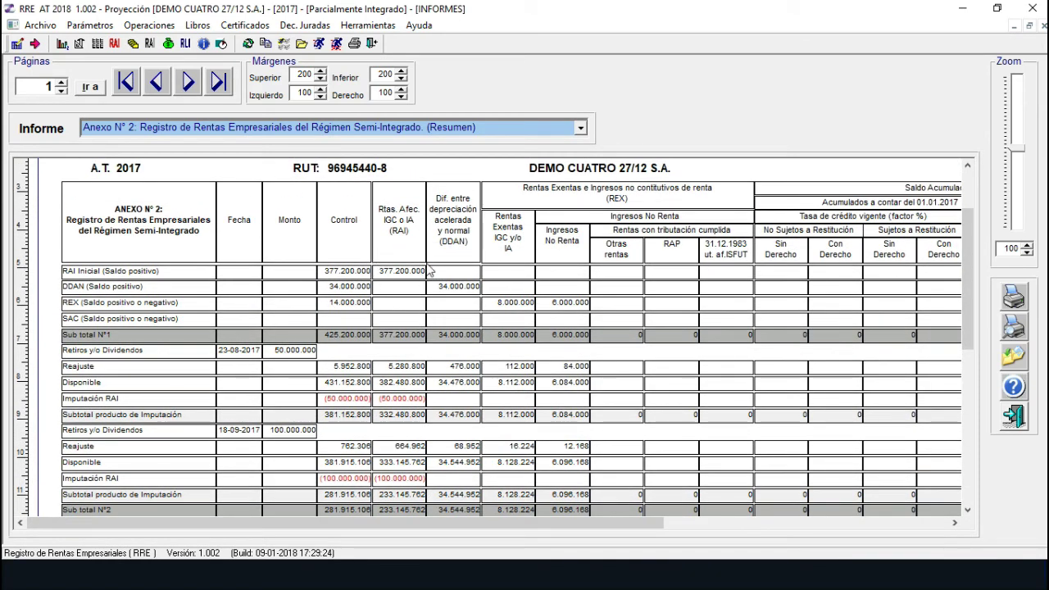
- Examine the year-end rows and the SAC credit and STUT columns of the Anexo N° 2 Resumen report
left_click_drag(970, 264, 969, 320)
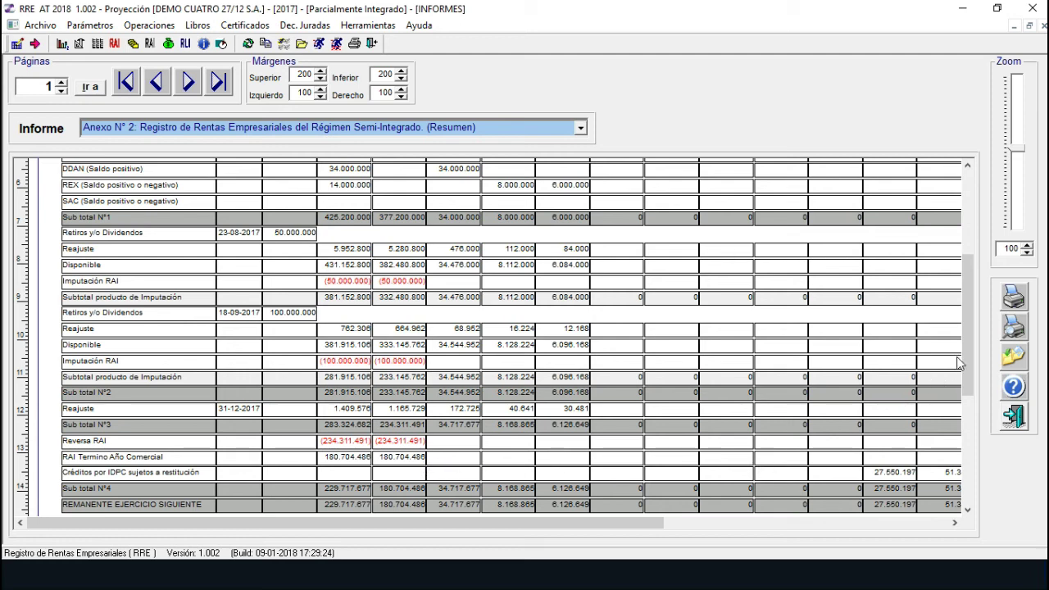
mouse_move(963, 353)
left_mouse_down()
mouse_move(970, 381)
mouse_move(988, 321)
mouse_move(989, 332)
mouse_move(1023, 332)
mouse_move(971, 344)
left_mouse_up()
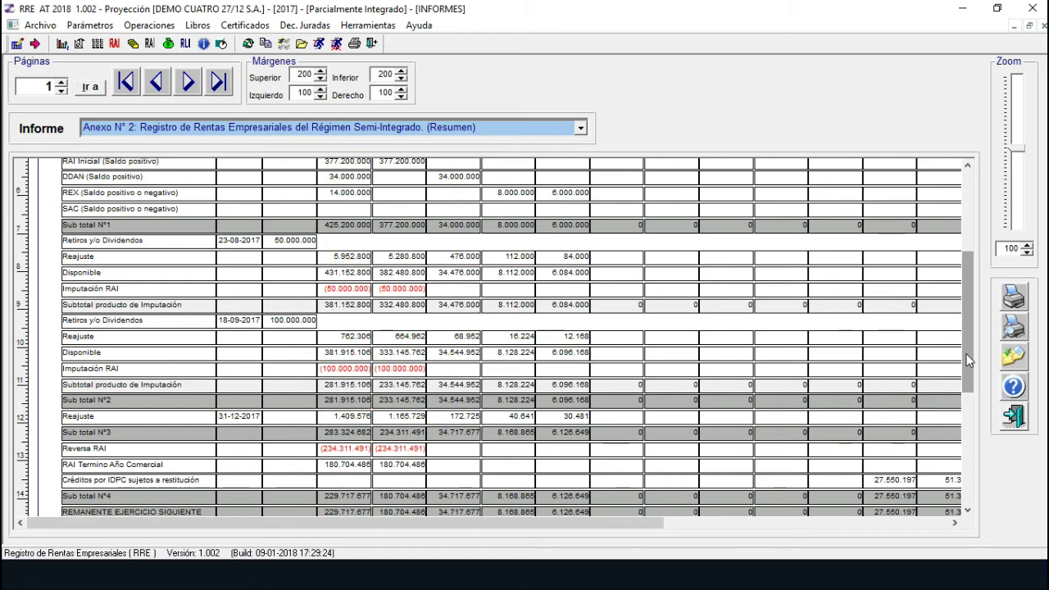
left_click_drag(970, 360, 966, 369)
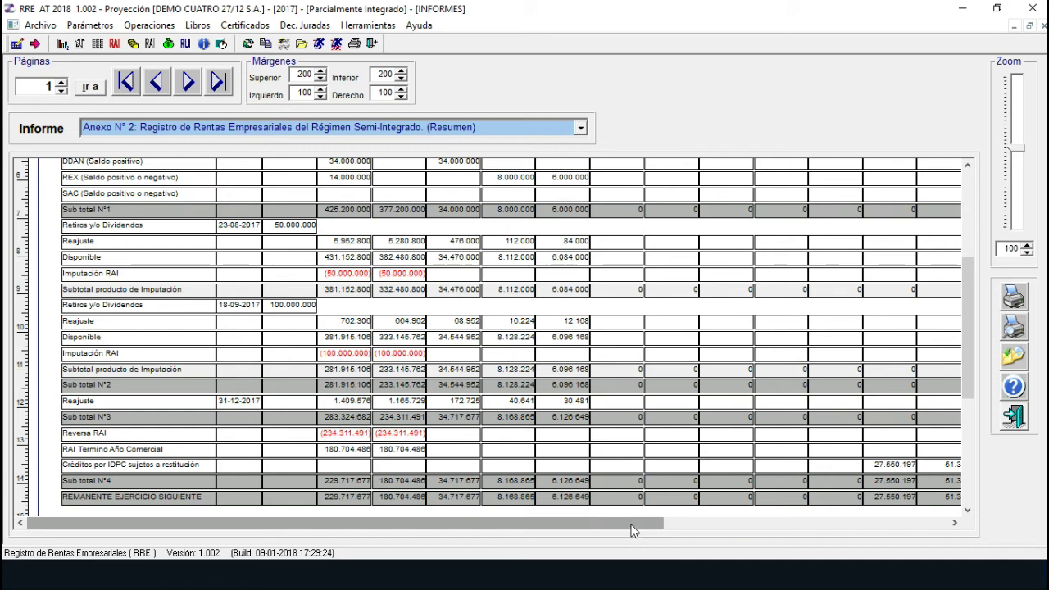
left_click_drag(628, 532, 845, 529)
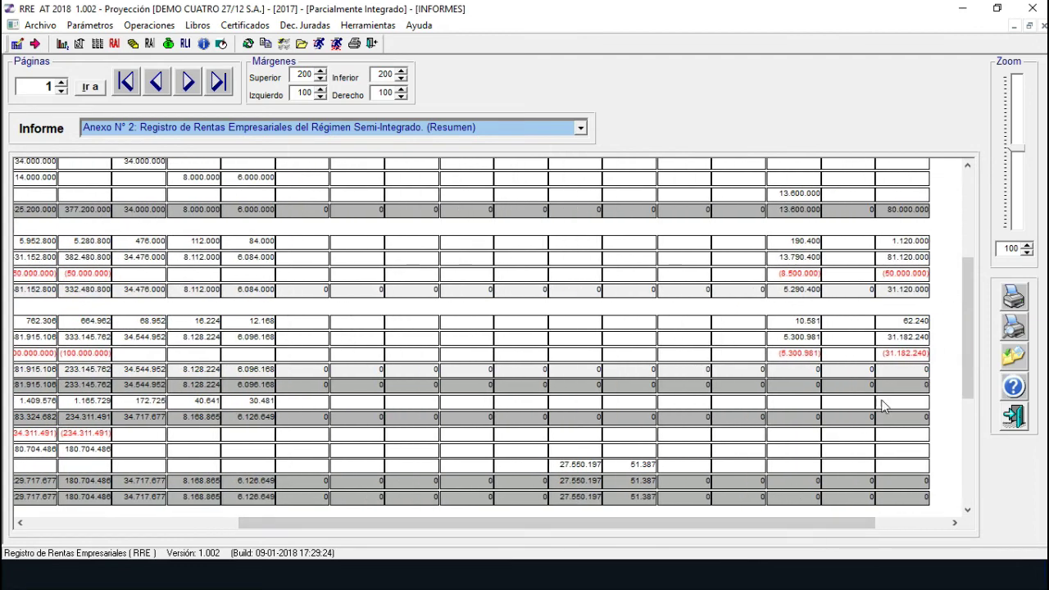
left_click_drag(967, 333, 979, 297)
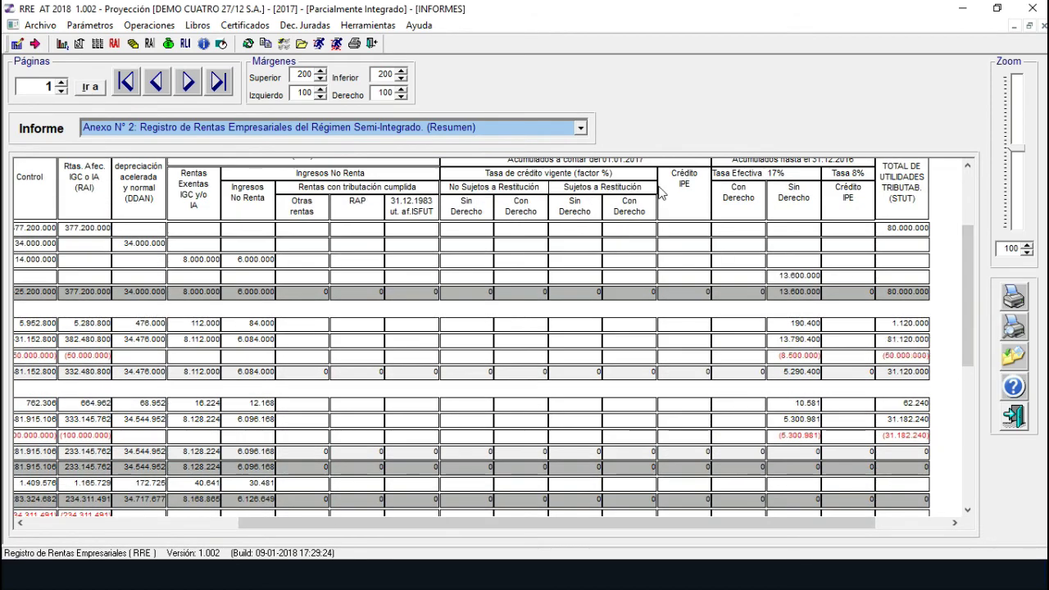
left_click_drag(973, 246, 972, 243)
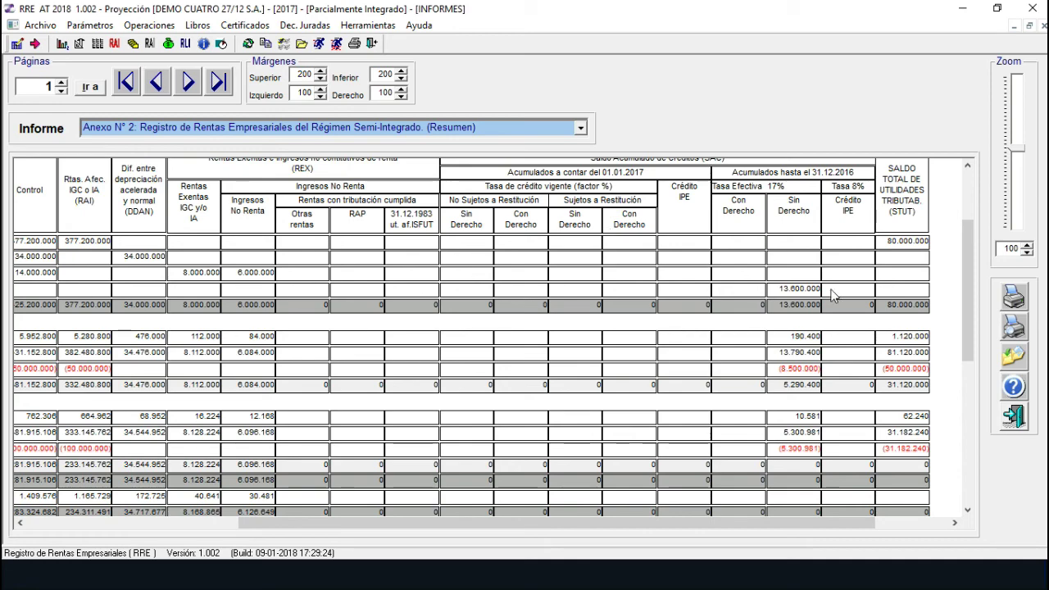
left_click_drag(969, 258, 971, 294)
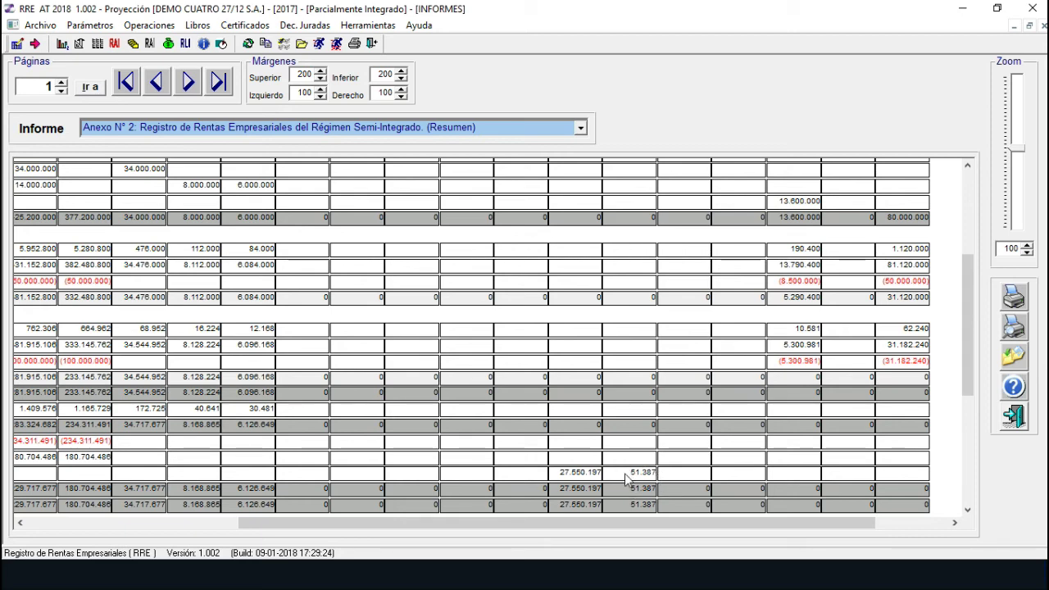
- Display the Anexo N° 4 report and examine the determination of the Renta Líquida Imponible, including the deduction for dividends received
left_click(582, 131)
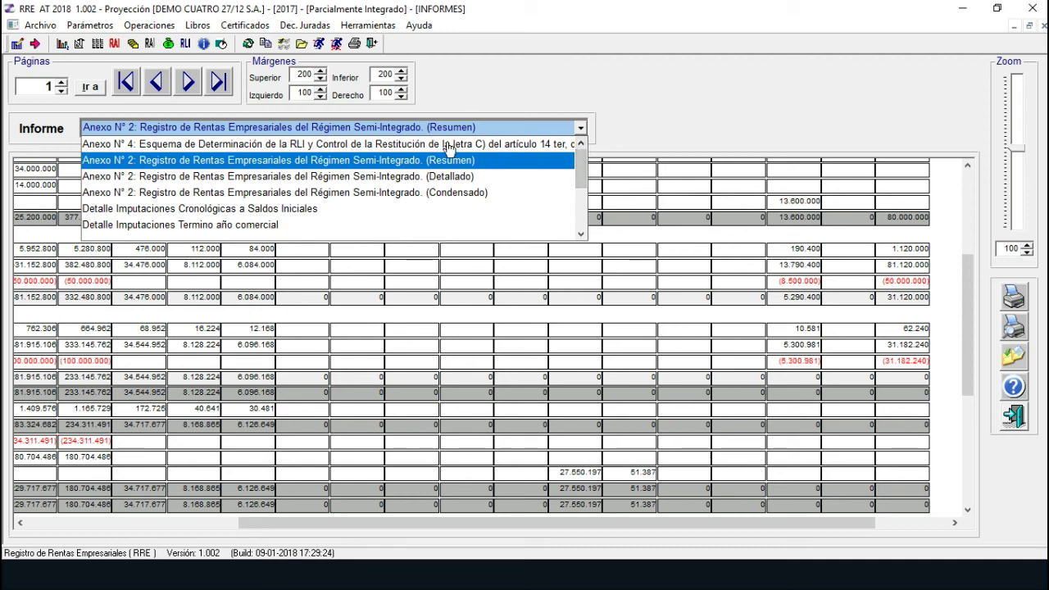
left_click(369, 147)
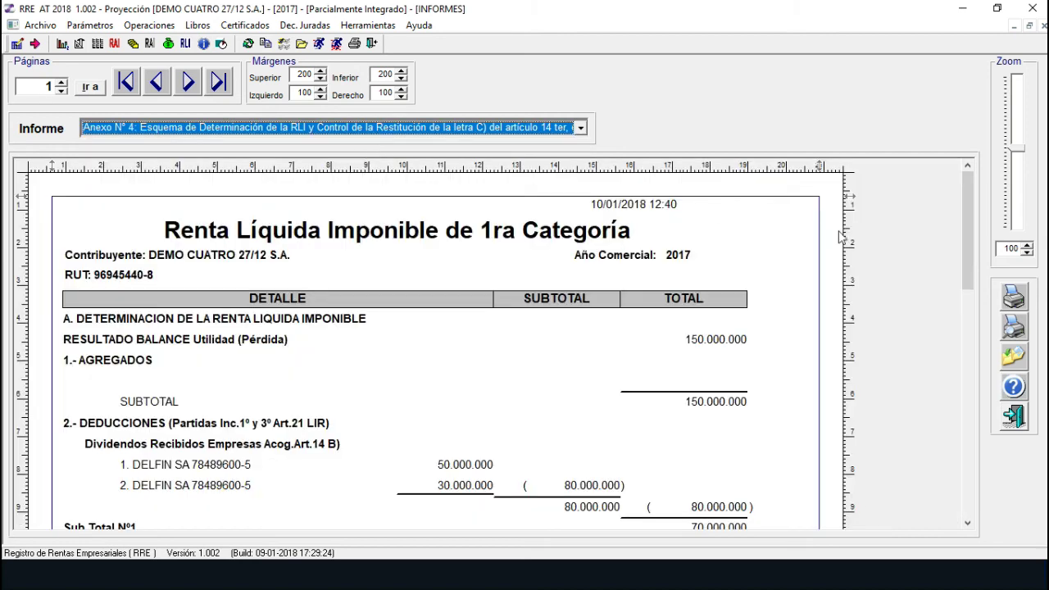
left_click(965, 206)
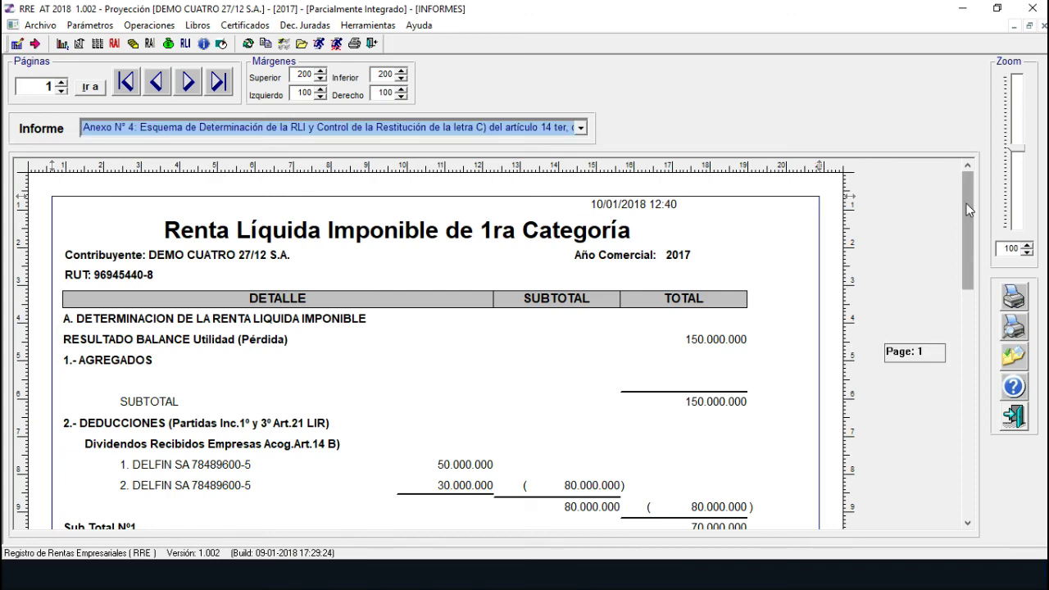
left_click_drag(969, 210, 971, 197)
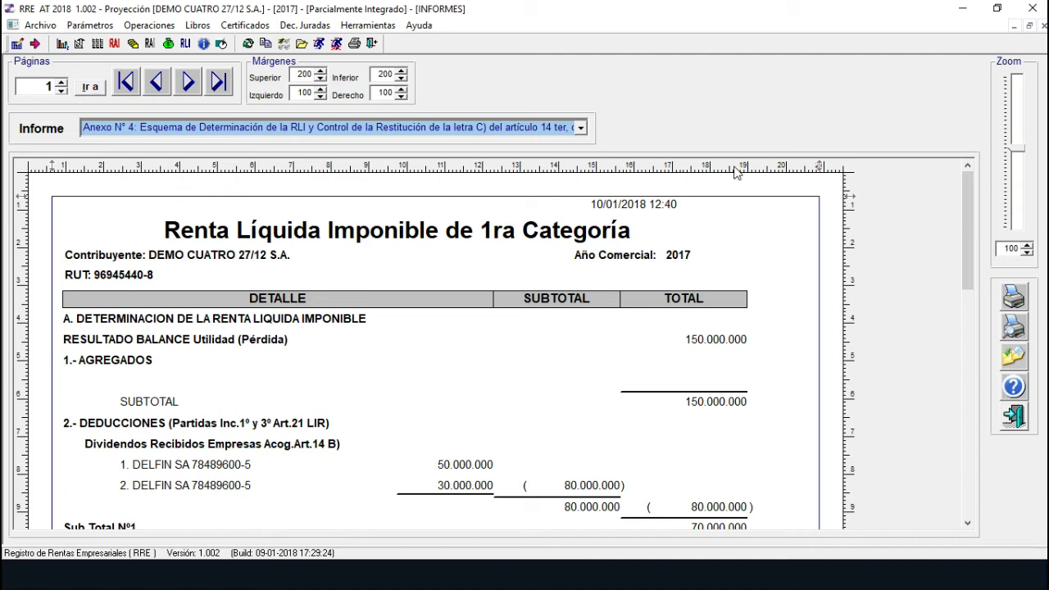
left_click(582, 130)
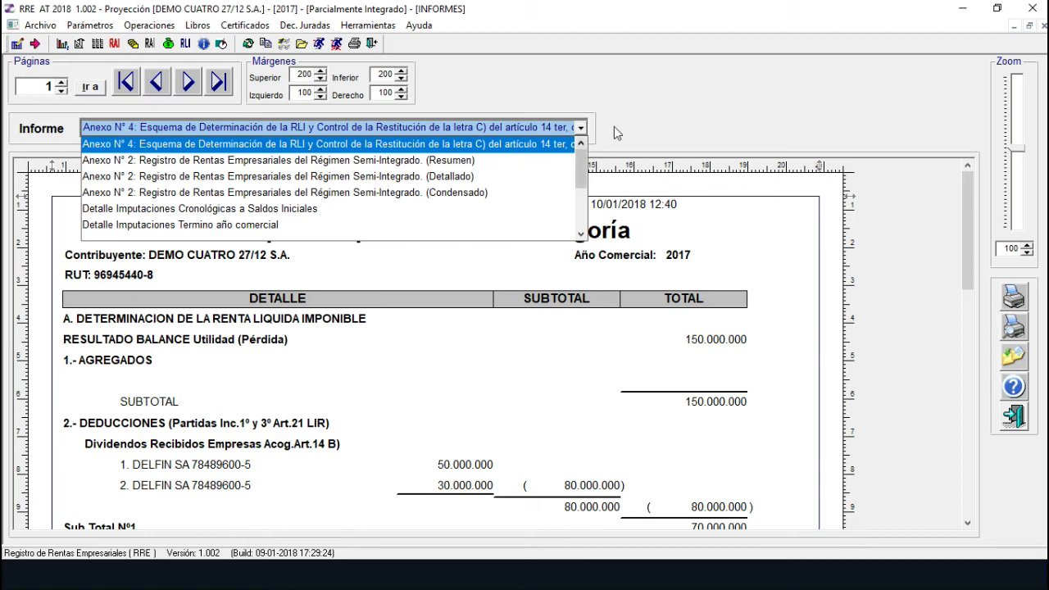
left_click(775, 154)
left_click_drag(970, 200, 969, 243)
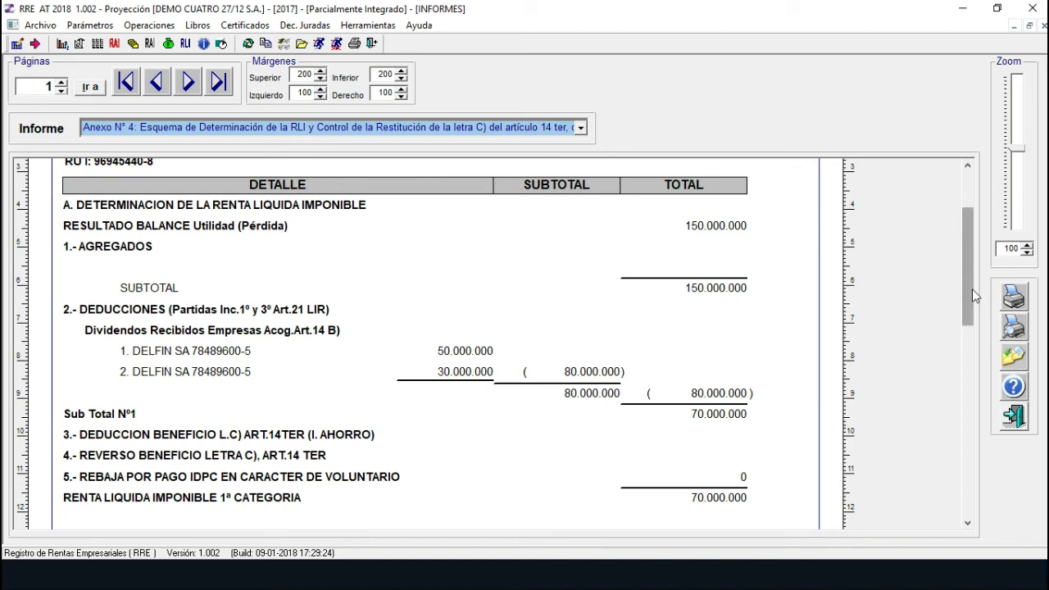
left_click_drag(971, 290, 971, 305)
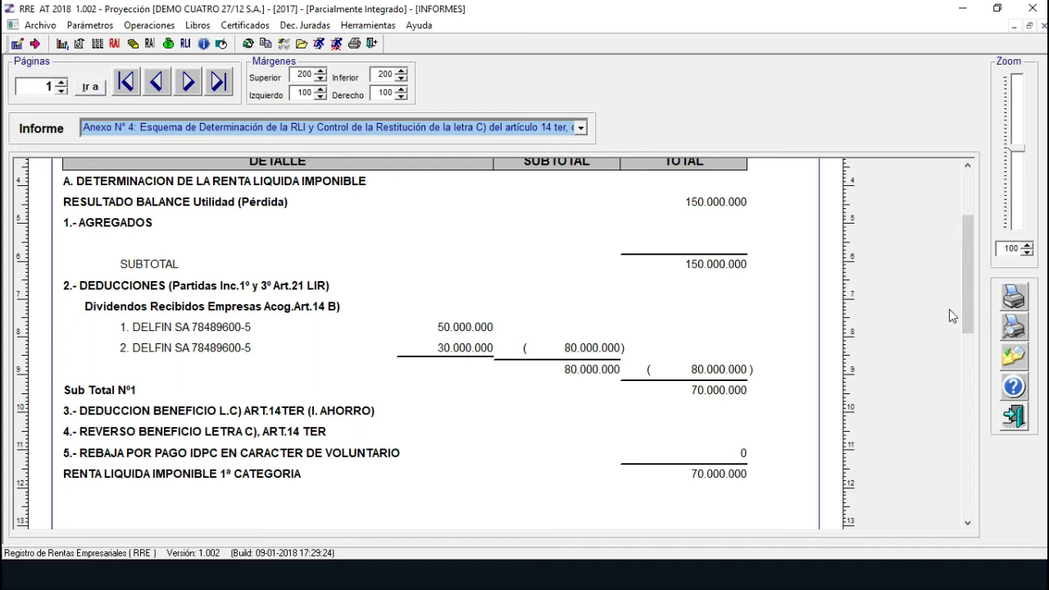
left_click_drag(962, 304, 966, 313)
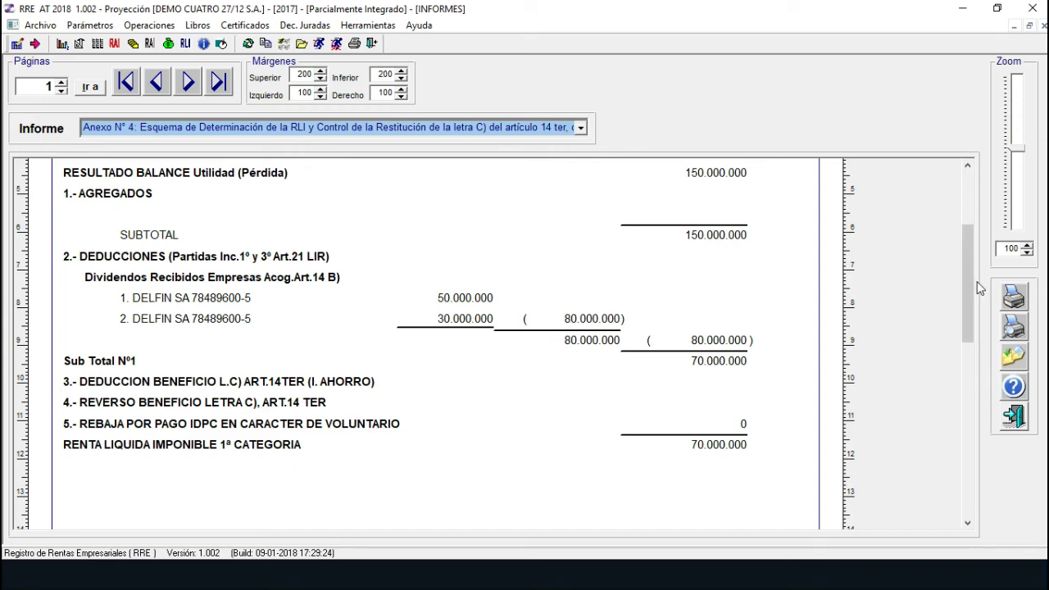
left_click_drag(969, 289, 965, 325)
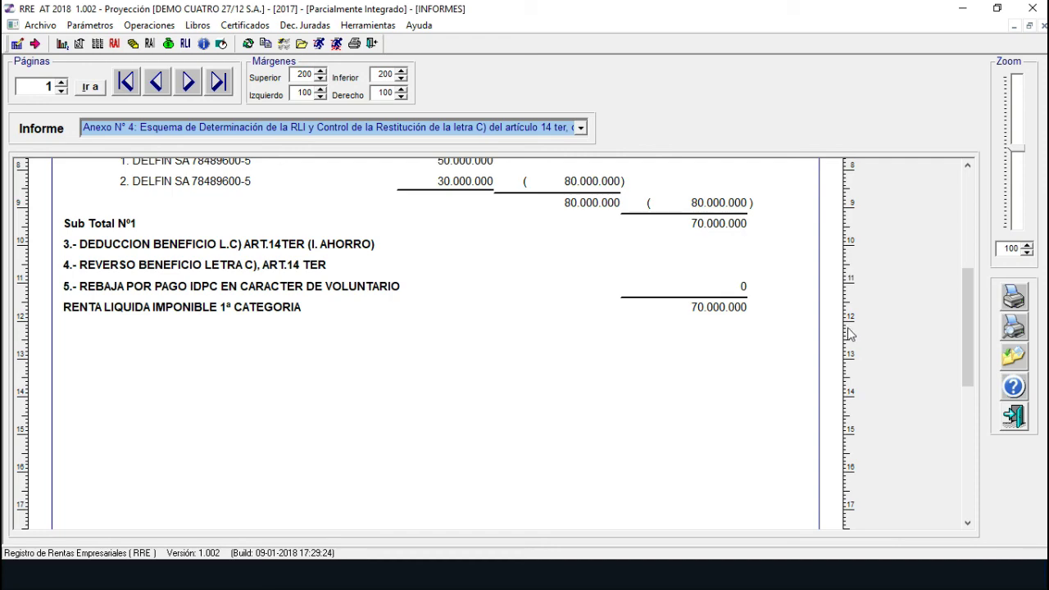
left_click(970, 328)
left_click_drag(970, 328, 966, 246)
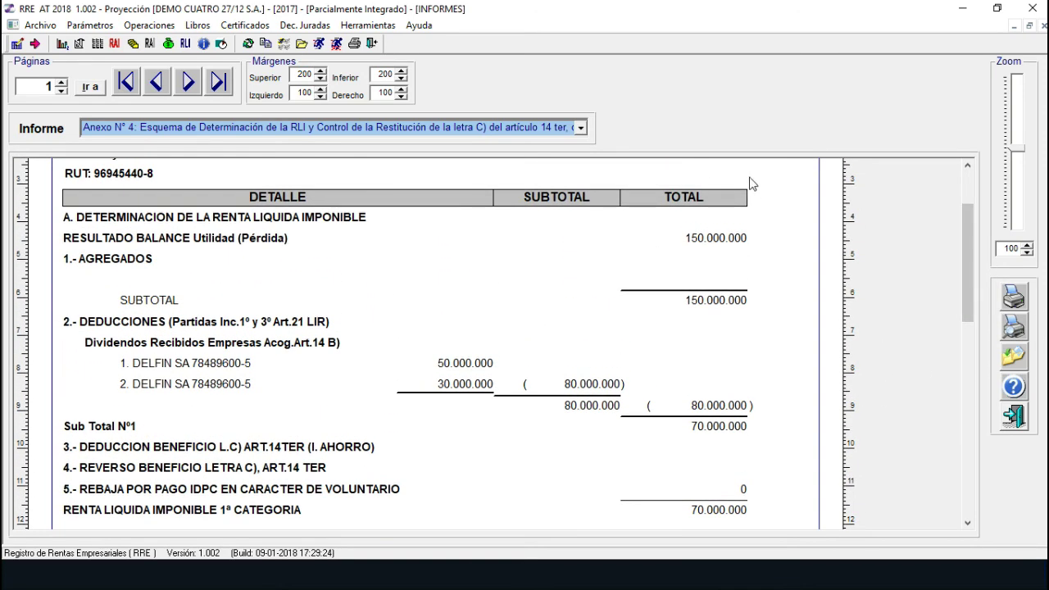
- Display the Impuesto de 1ª Categoría a Pagar report and examine the tax and the credits for dividends received
left_click(582, 129)
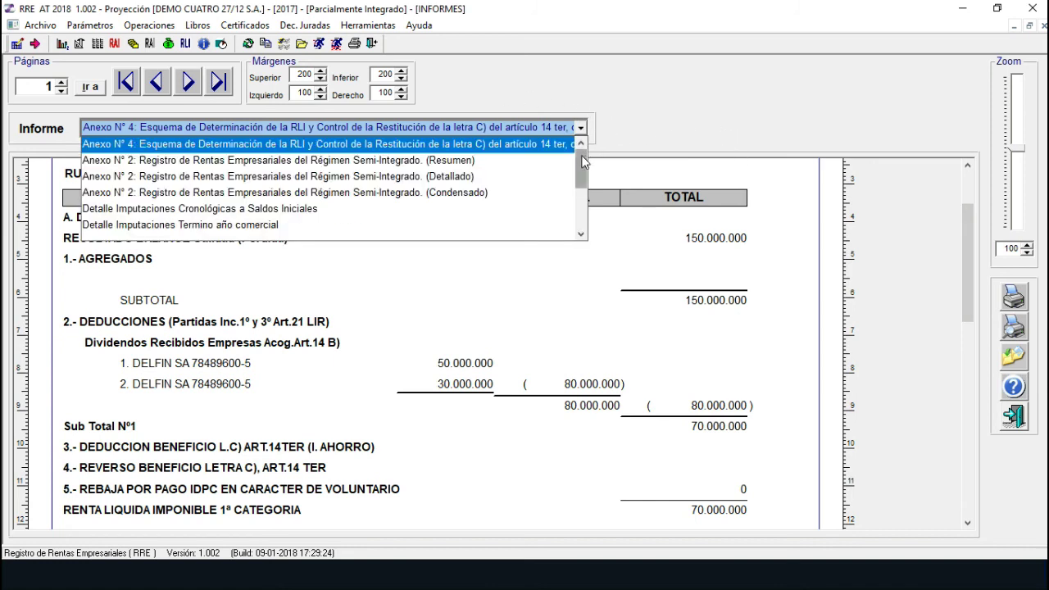
left_click_drag(583, 161, 579, 172)
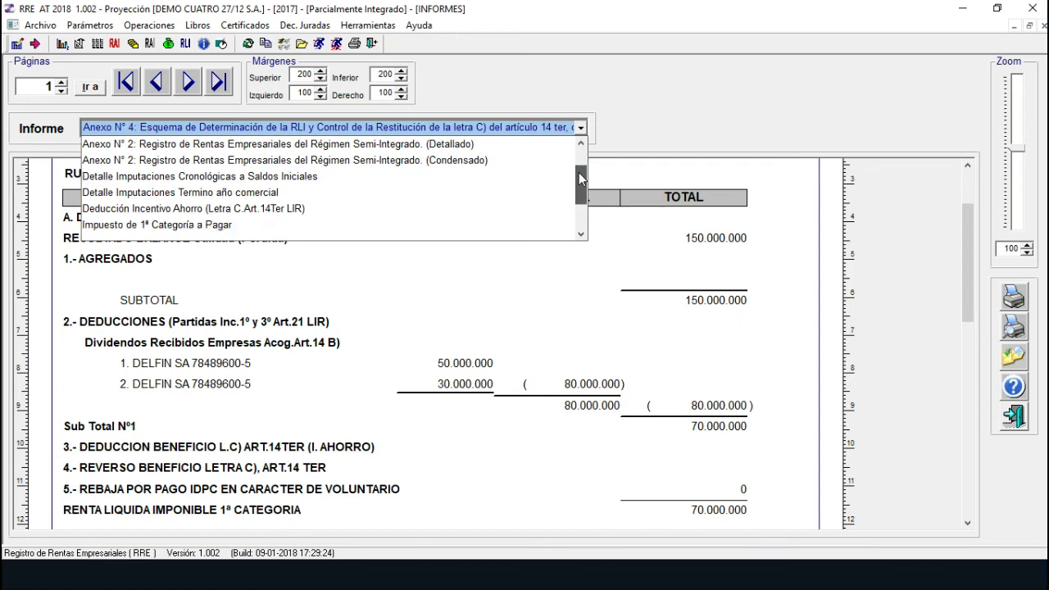
left_click(231, 226)
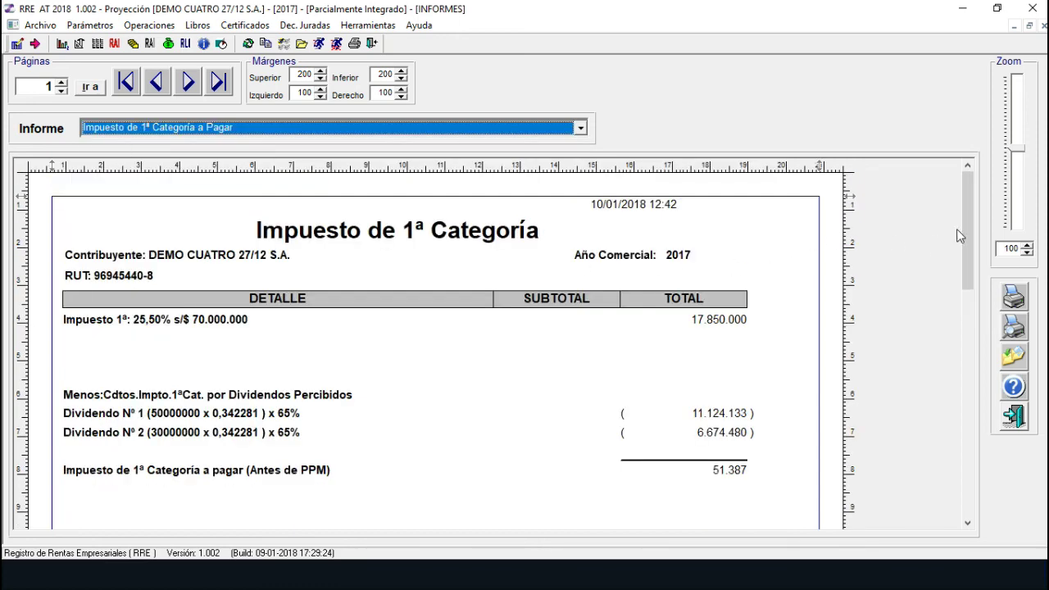
left_click_drag(964, 230, 965, 249)
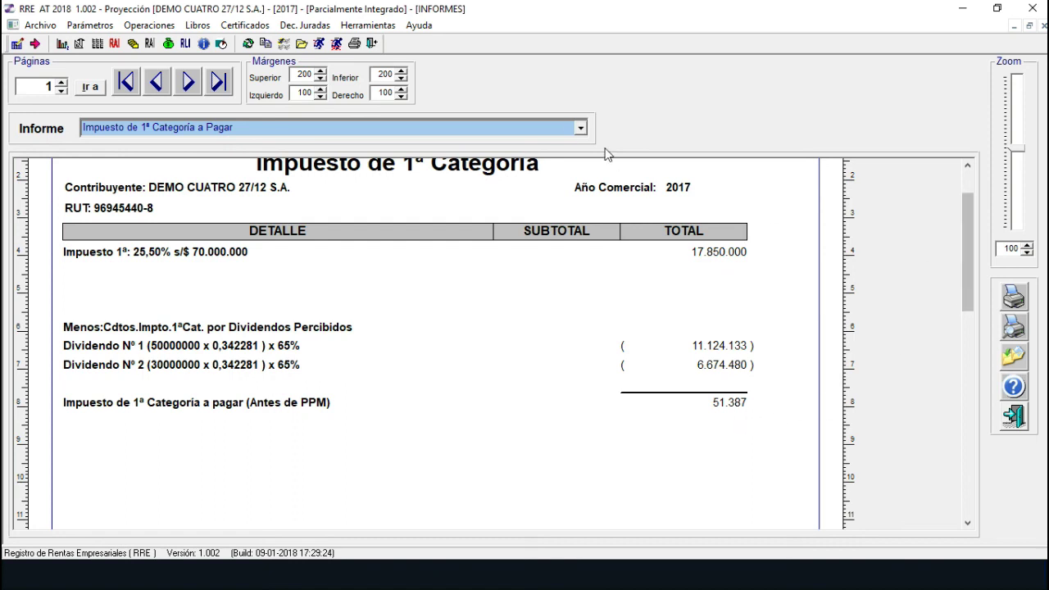
- Return to the Anexo N° 2 Resumen report, examine its SAC and STUT columns, and close the reports and calculation windows
left_click(580, 131)
scroll(584, 156, "up", 1)
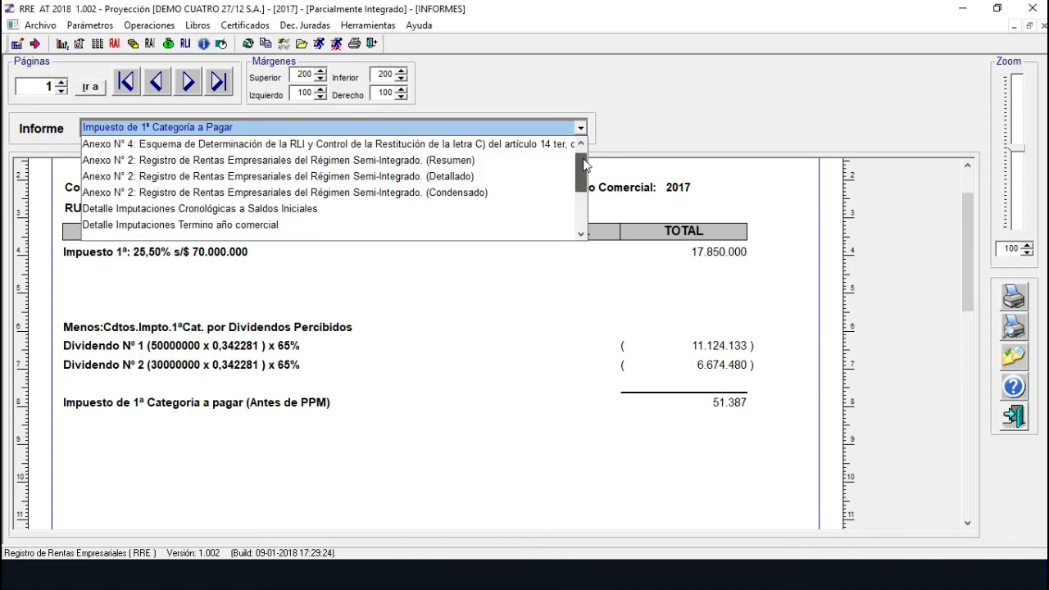
left_click(351, 162)
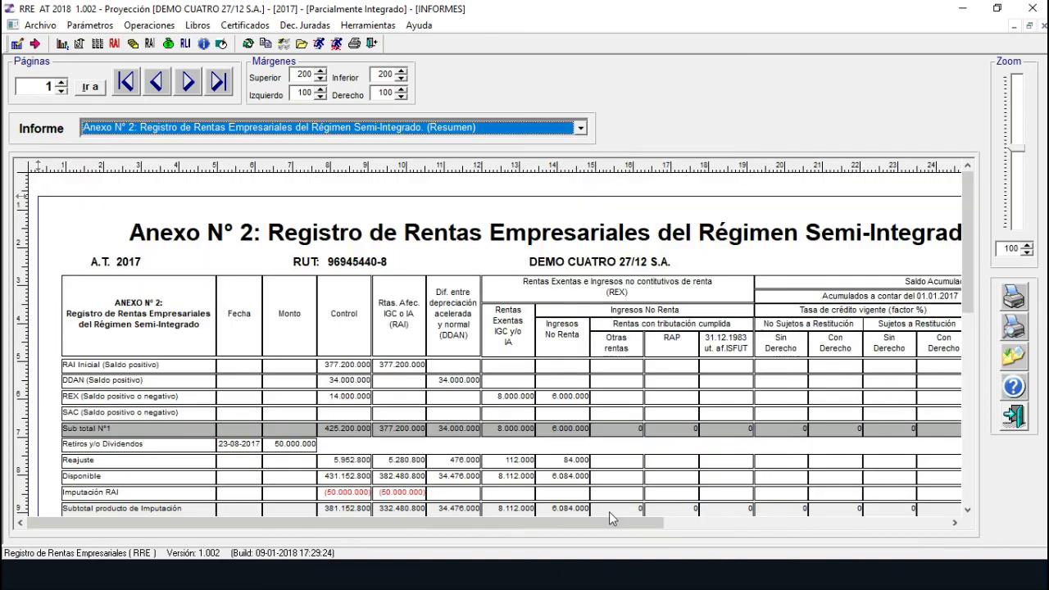
left_click_drag(610, 520, 863, 530)
left_click_drag(965, 273, 968, 365)
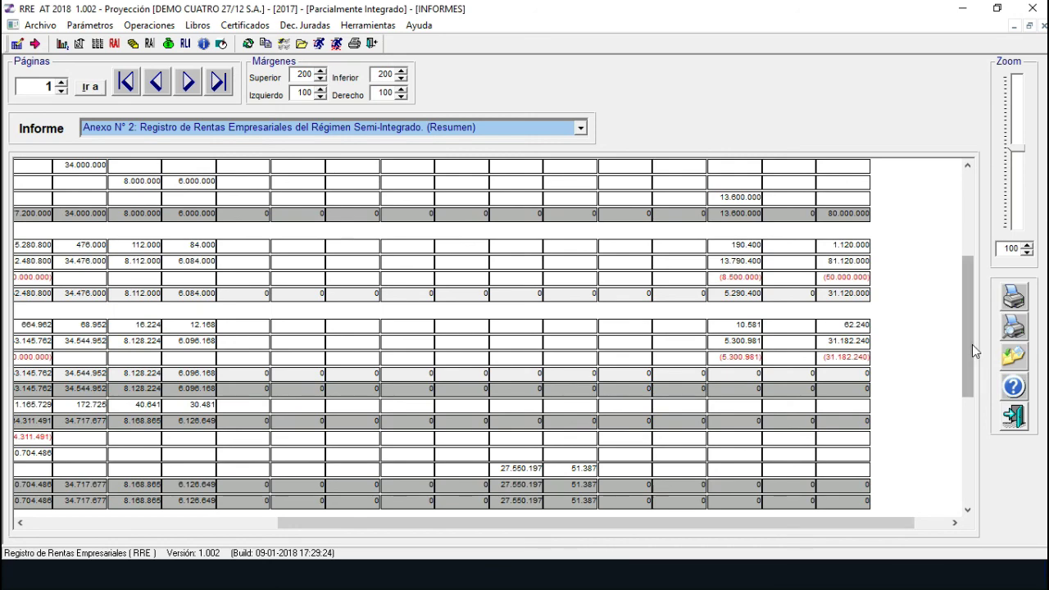
mouse_move(972, 344)
left_mouse_down()
mouse_move(973, 320)
mouse_move(971, 357)
left_mouse_up()
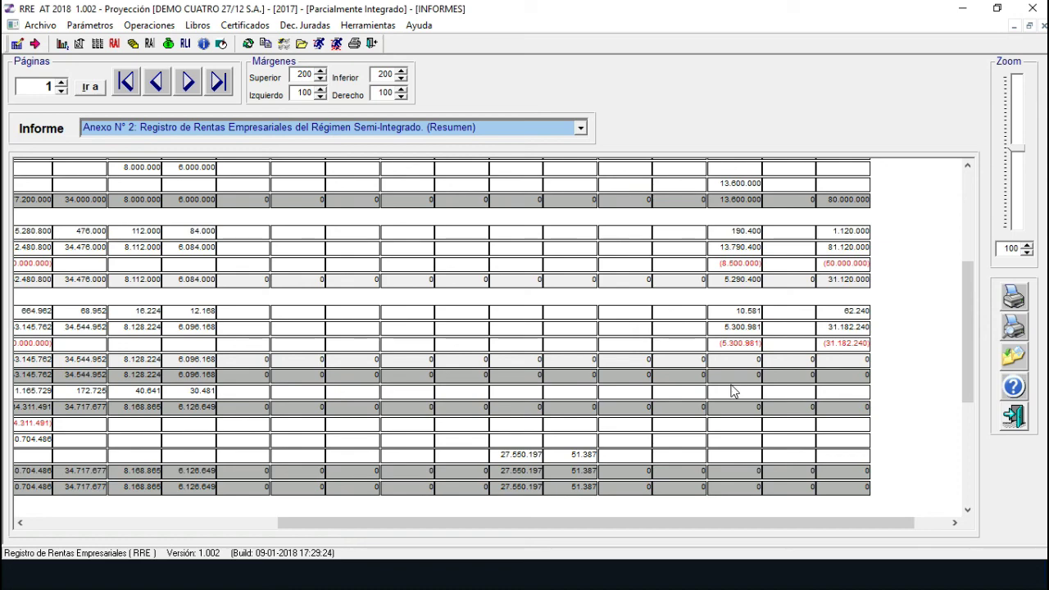
left_click_drag(962, 313, 965, 266)
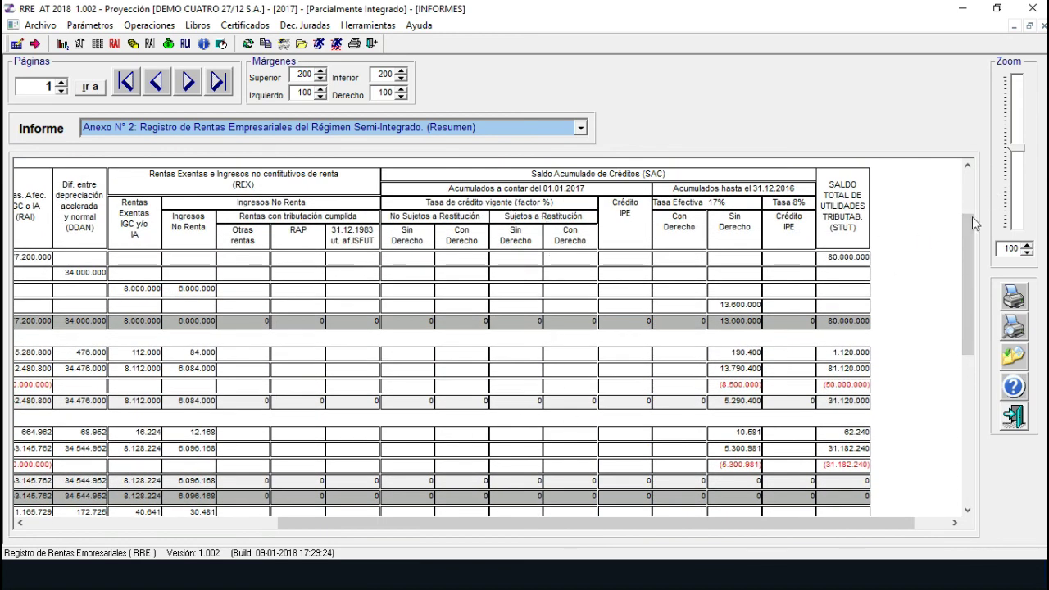
left_click_drag(973, 219, 970, 269)
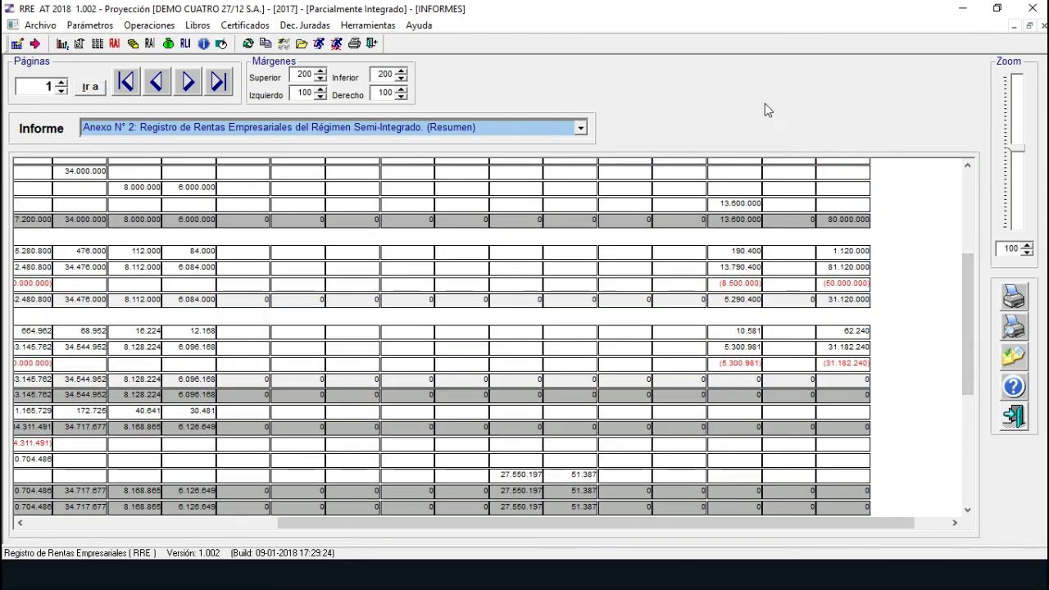
key("Escape")
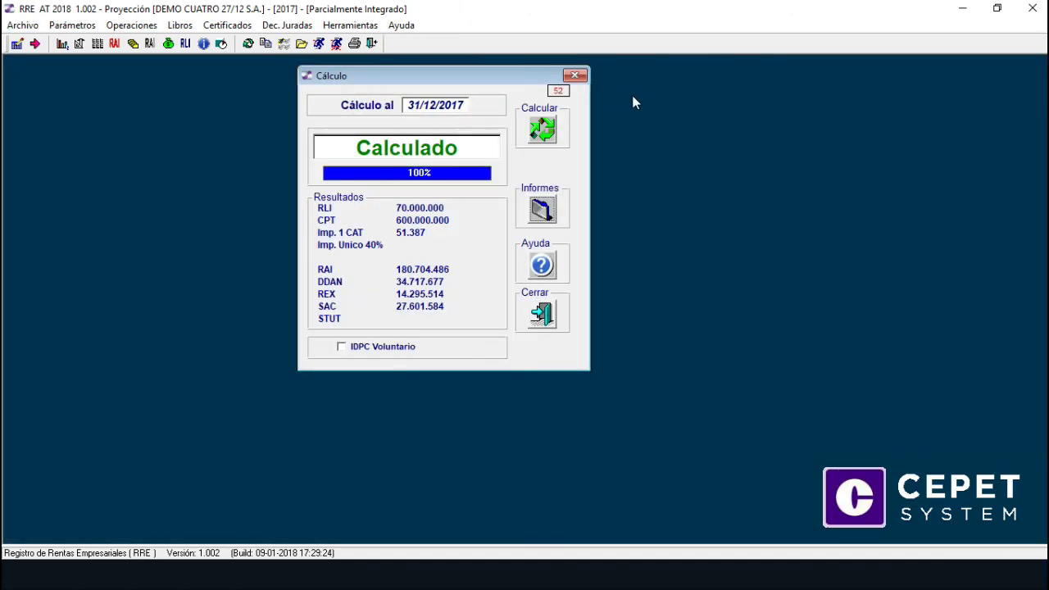
left_click(576, 78)
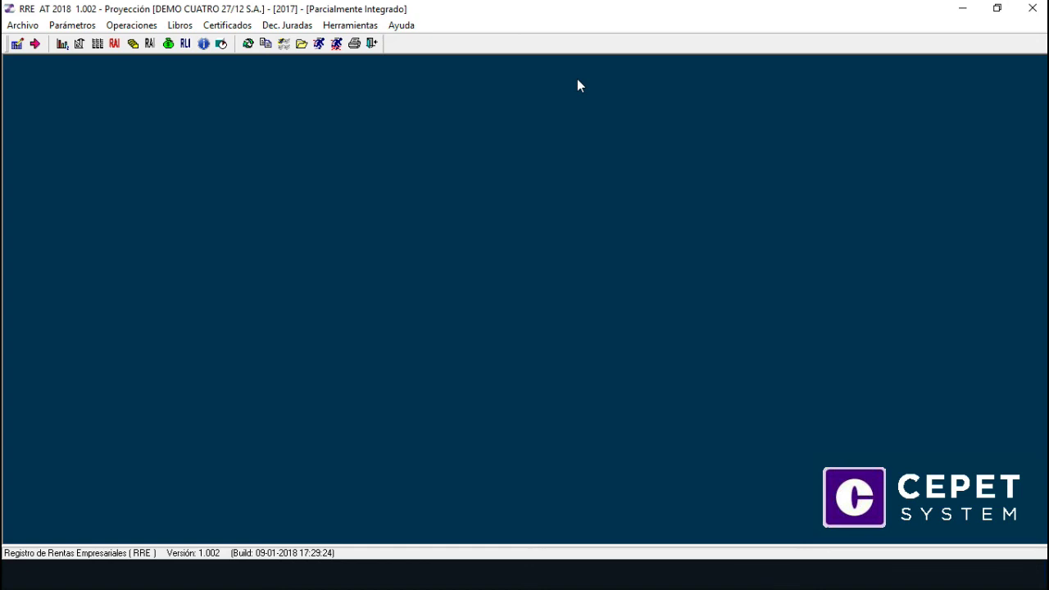
- Reopen Informes for the registers, look over the list of available reports, and close it
left_click(169, 27)
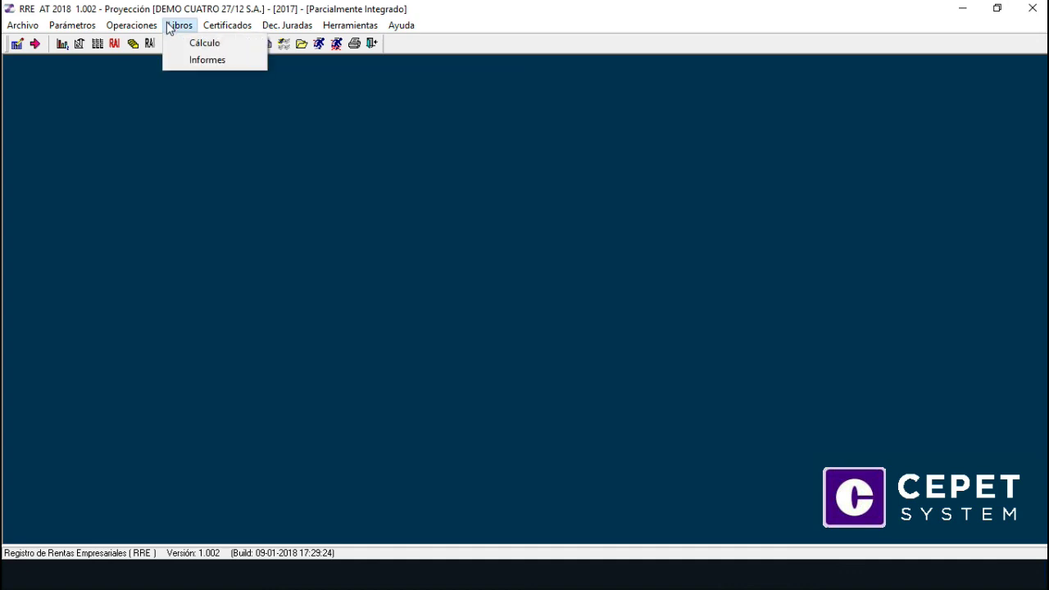
left_click(181, 61)
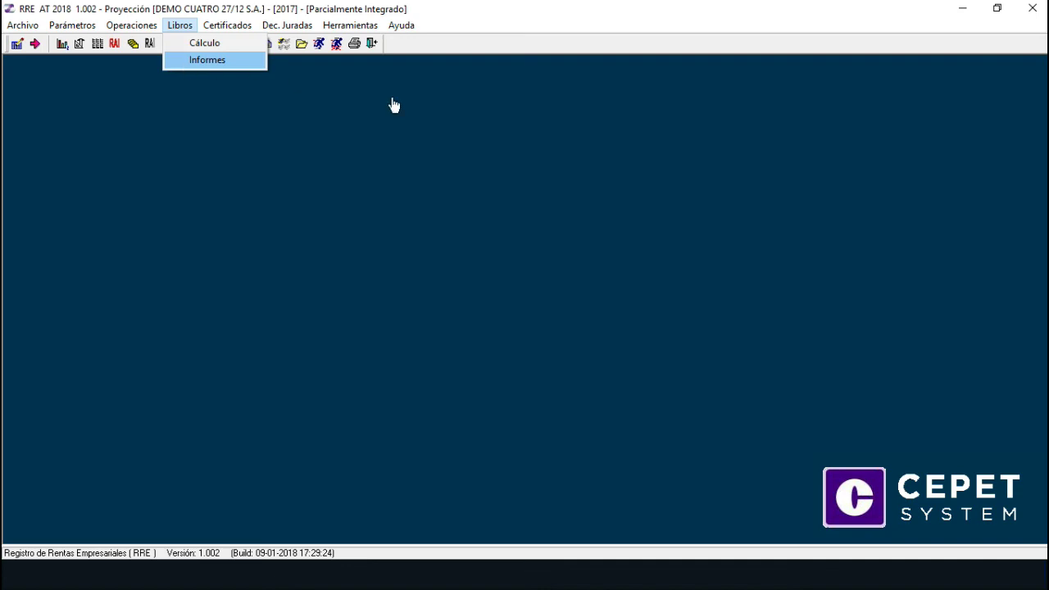
left_click(581, 127)
mouse_move(580, 168)
left_mouse_down()
mouse_move(581, 214)
mouse_move(581, 168)
left_mouse_up()
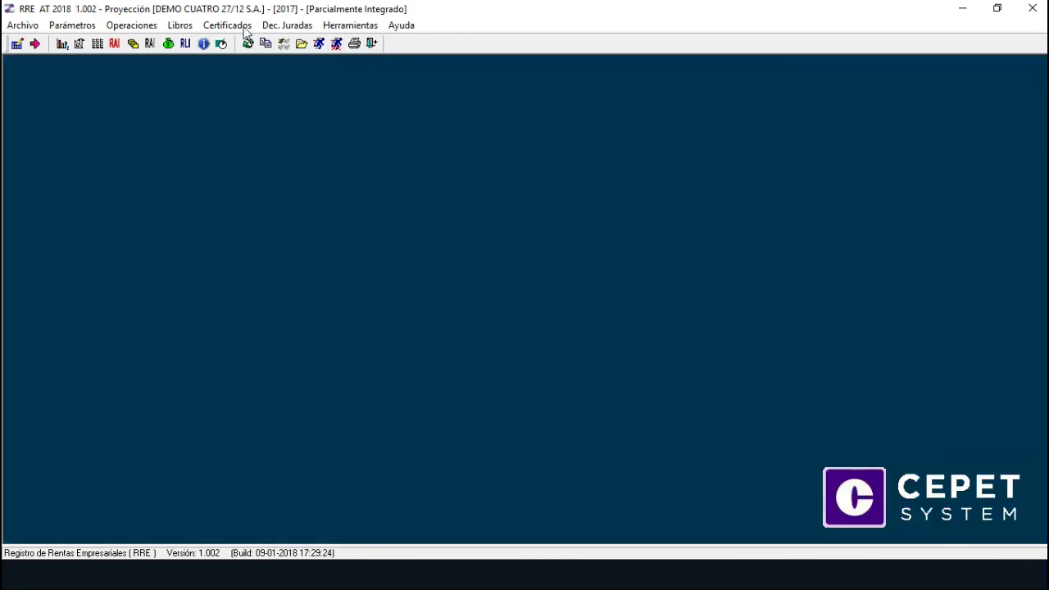
left_click(241, 26)
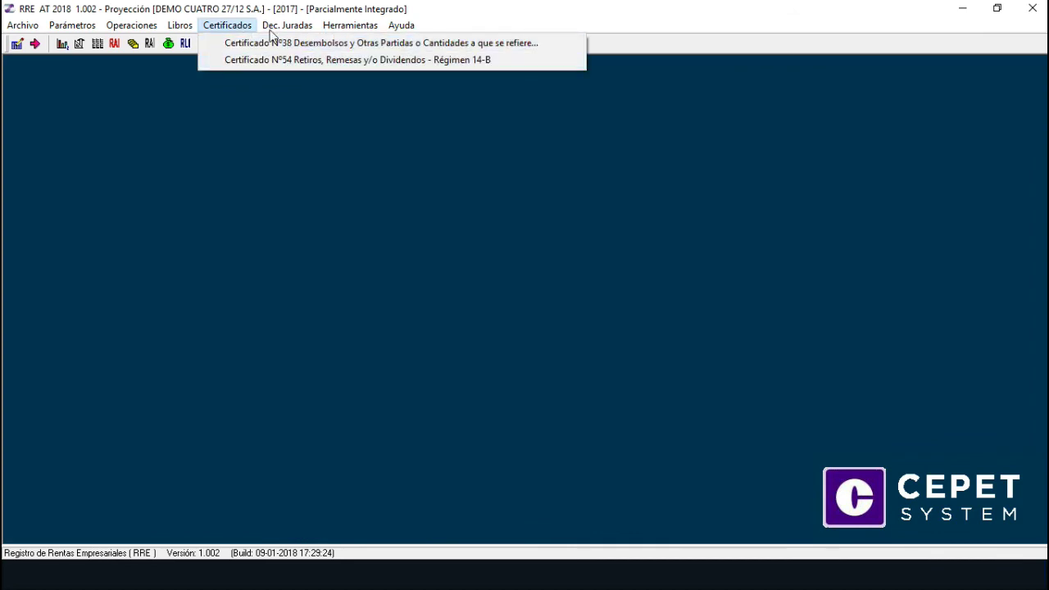
mouse_move(275, 27)
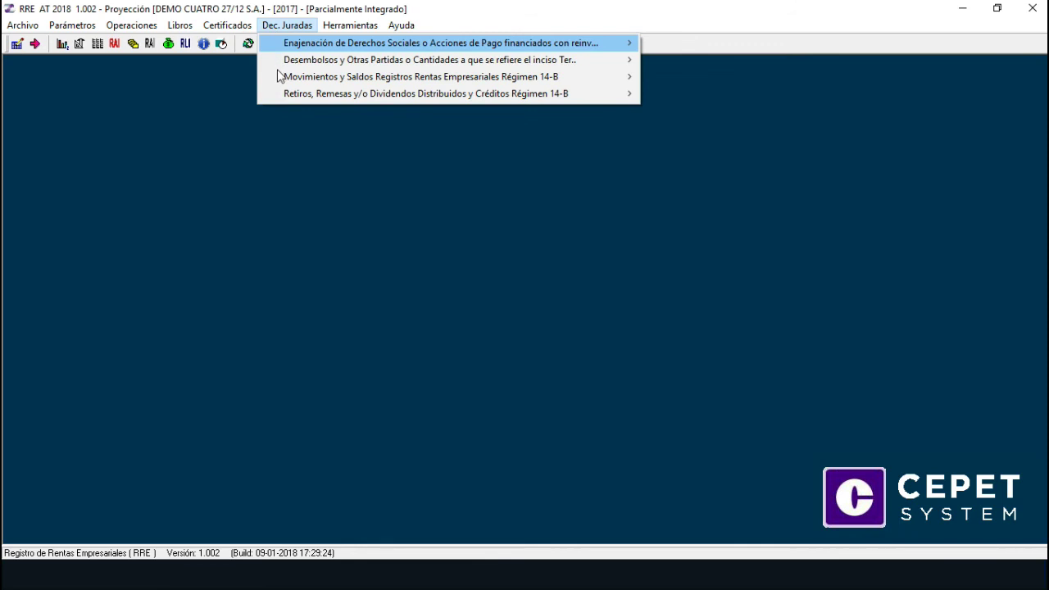
mouse_move(278, 77)
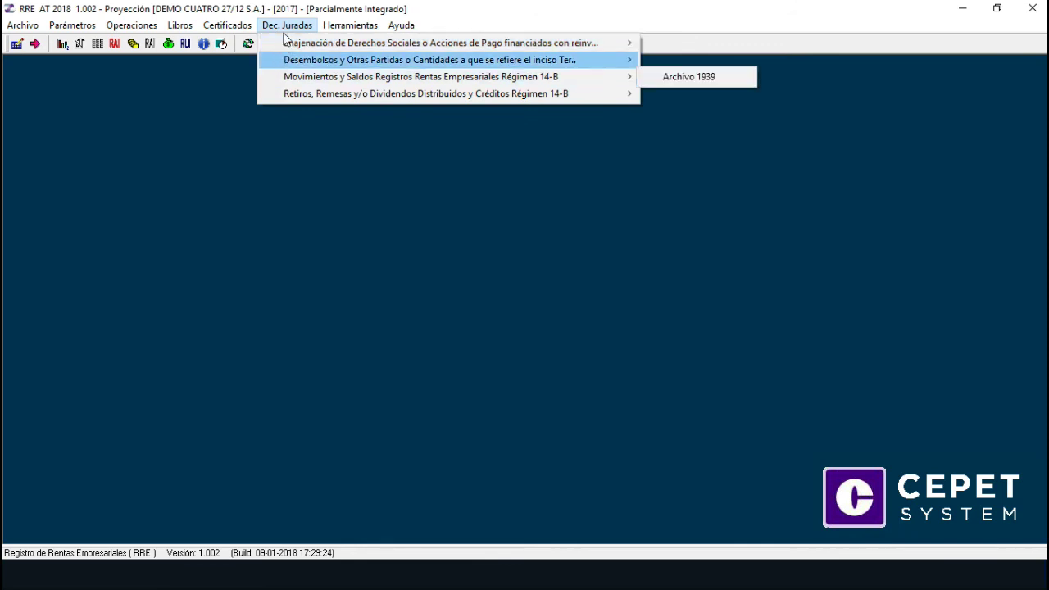
mouse_move(330, 30)
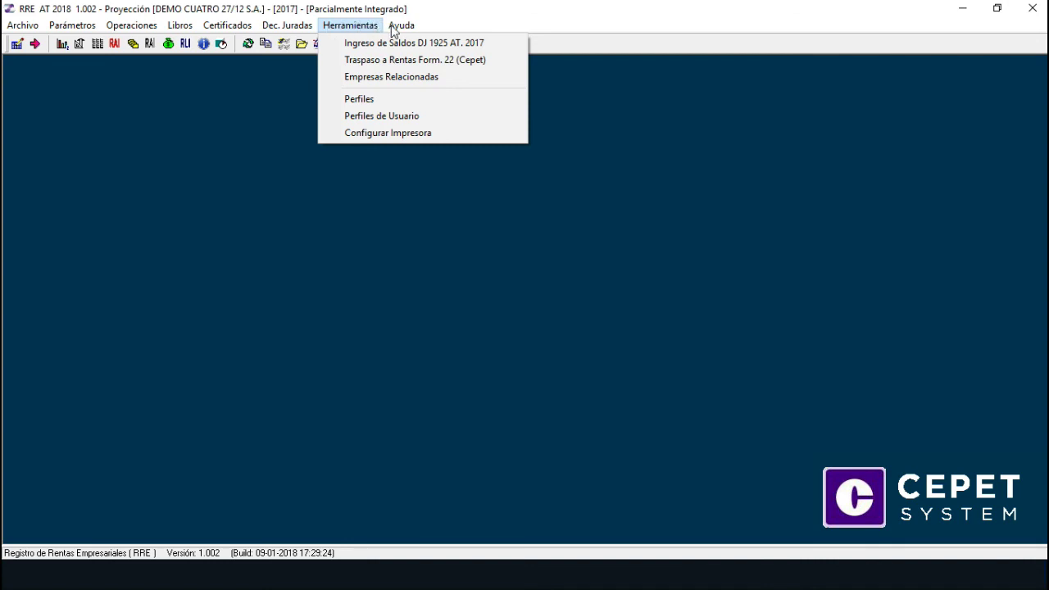
mouse_move(393, 31)
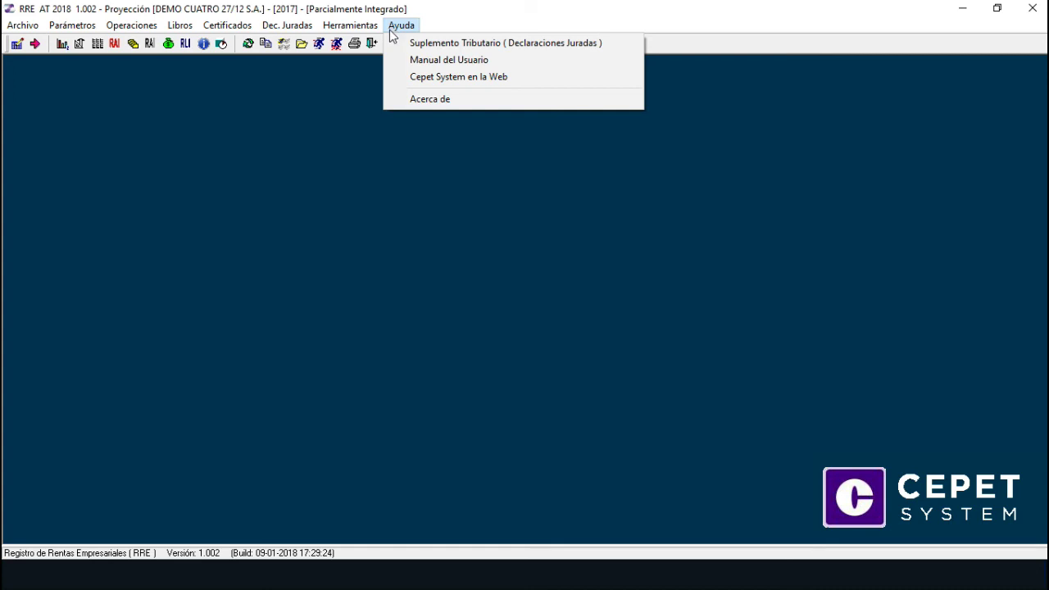
left_click(351, 74)
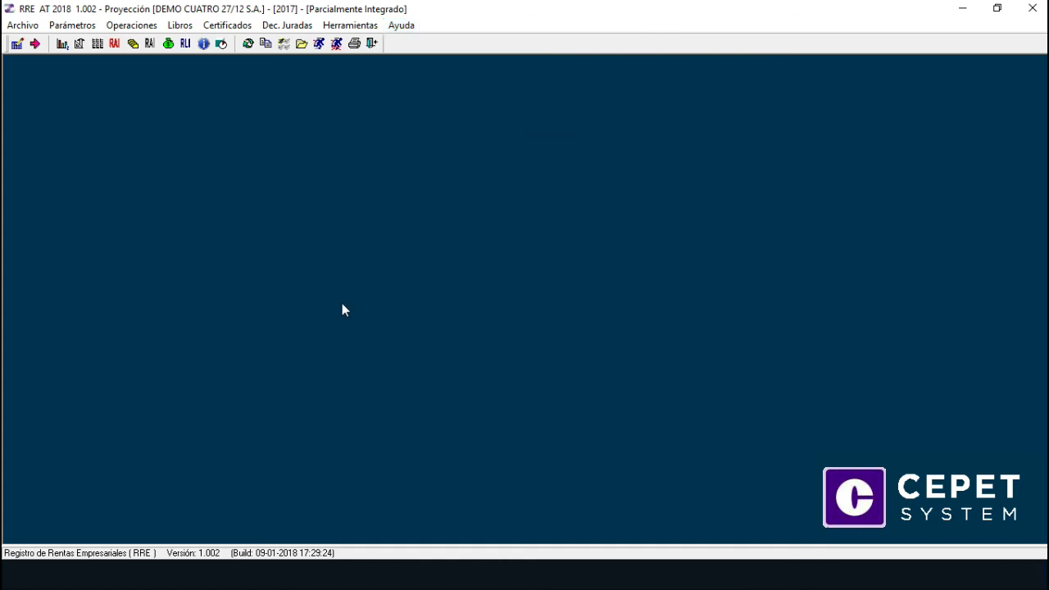